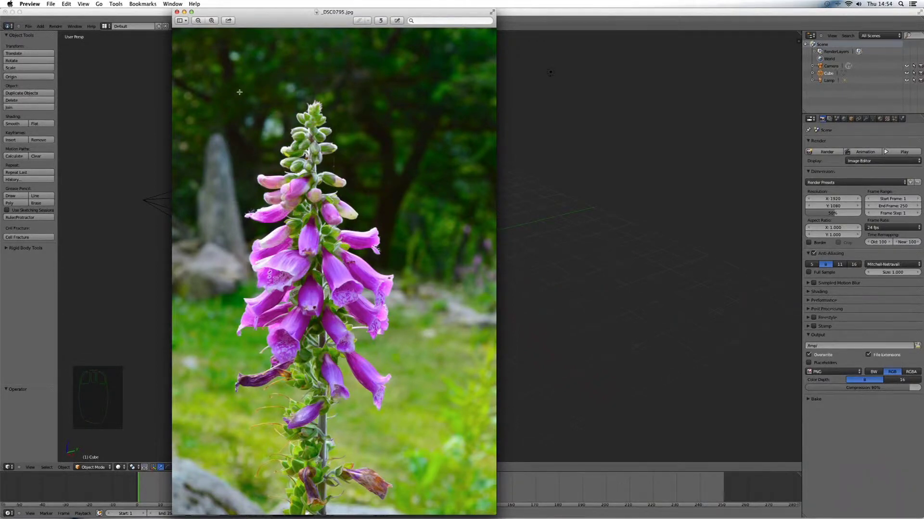
# Close the foxglove reference photo and change the scene's lamp type to Sun
pyautogui.click(177, 12)
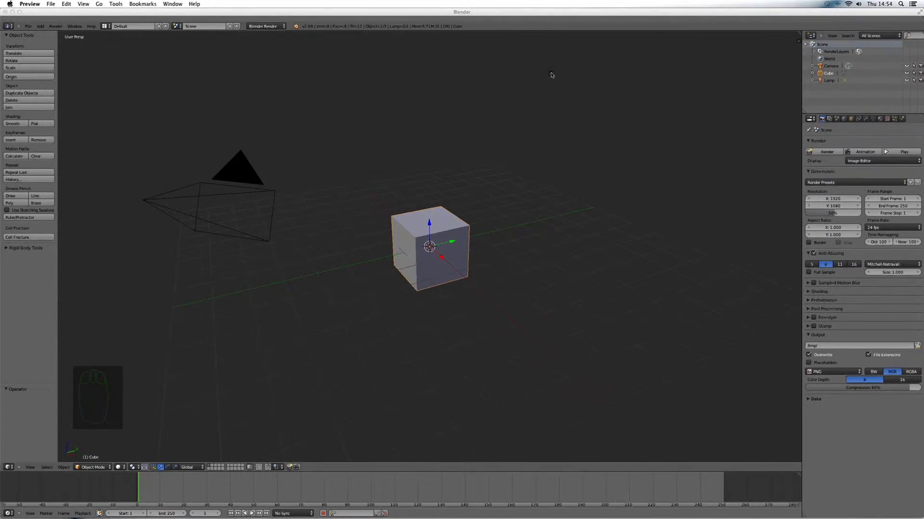
pyautogui.rightClick(551, 75)
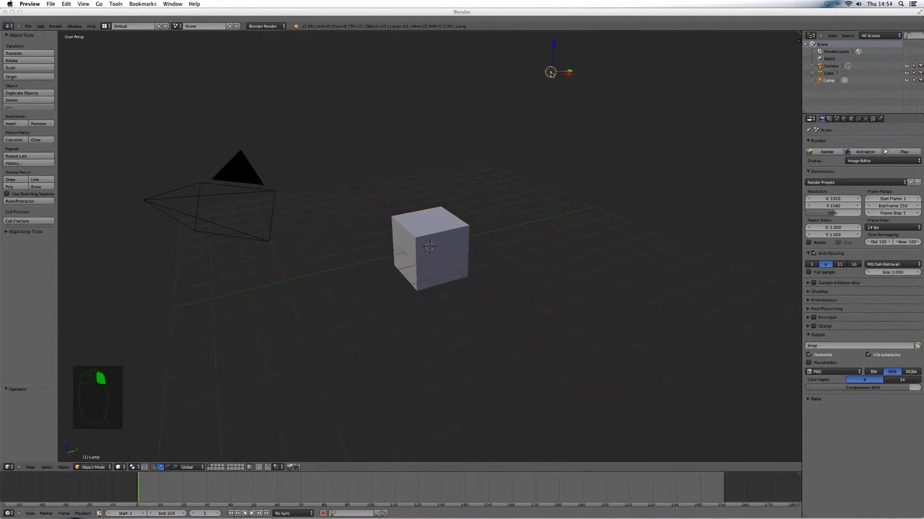
pyautogui.click(866, 120)
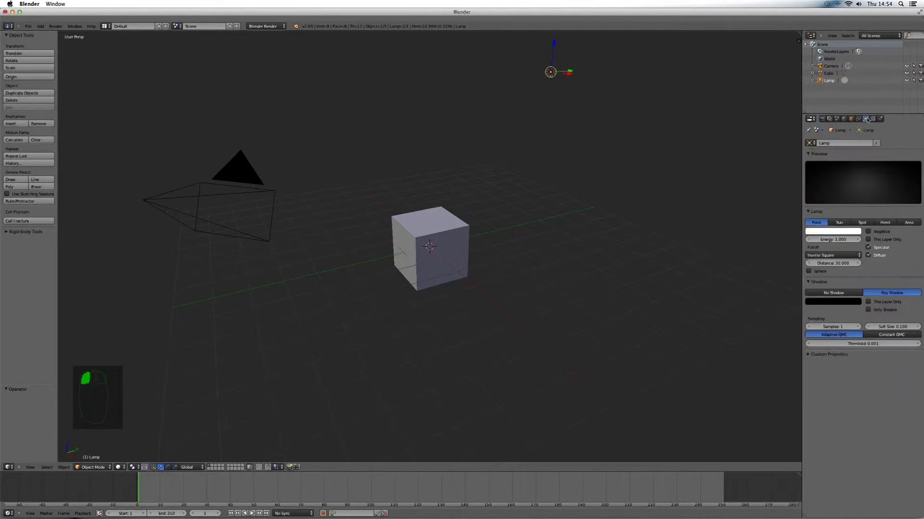
pyautogui.click(841, 223)
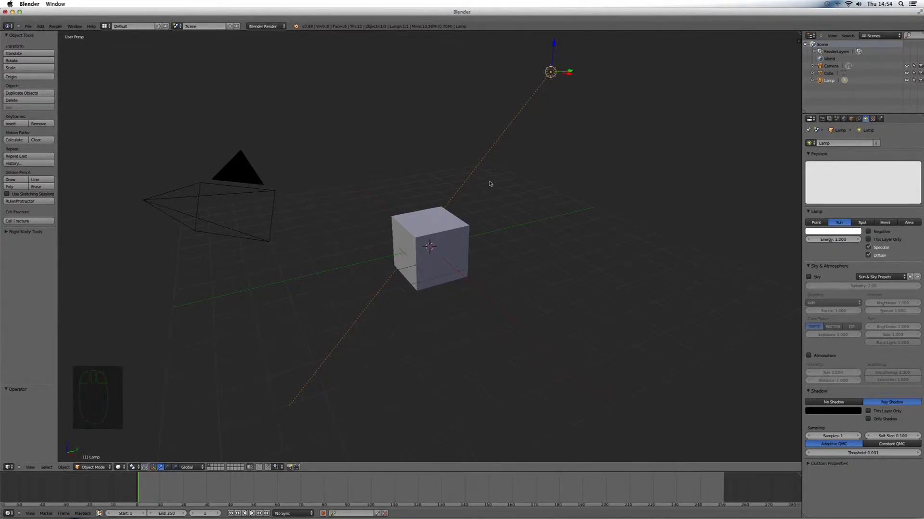
# Delete the default cube and add an Icosphere mesh in its place
pyautogui.rightClick(443, 227)
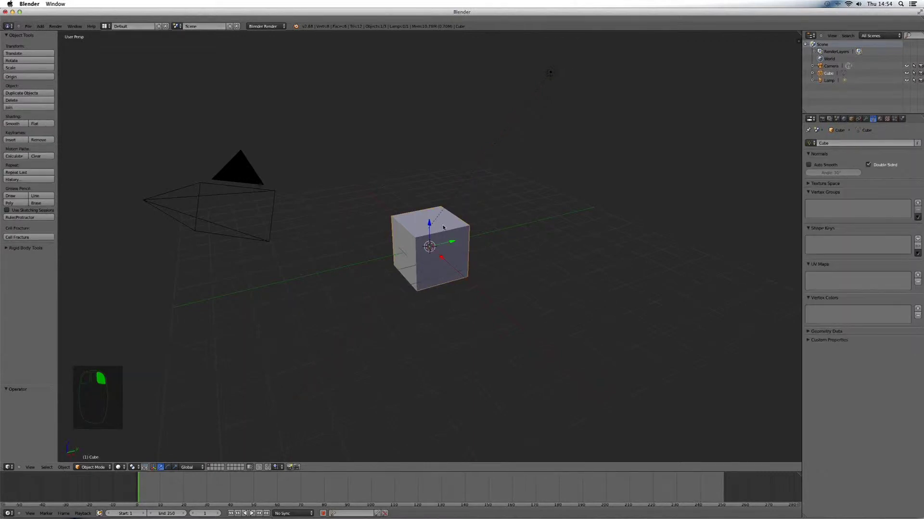
pyautogui.press('Delete')
pyautogui.click(443, 227)
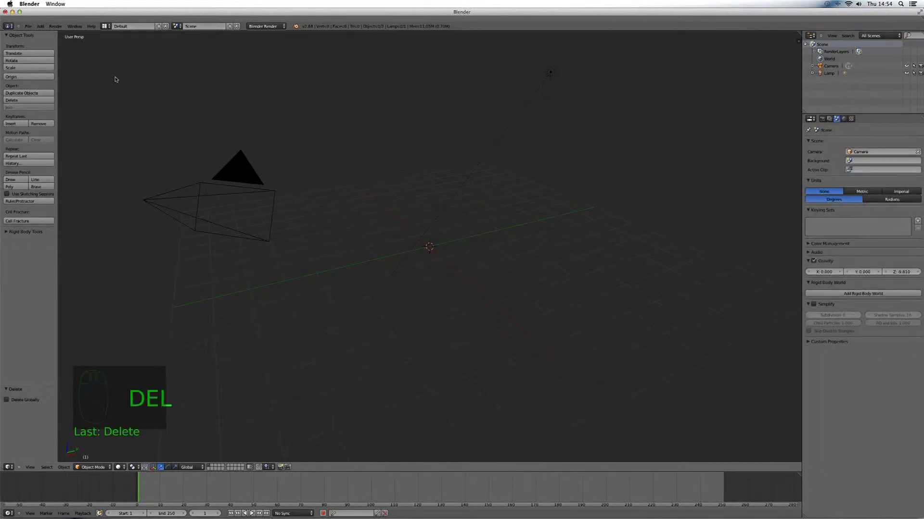
pyautogui.click(41, 26)
pyautogui.moveTo(50, 33)
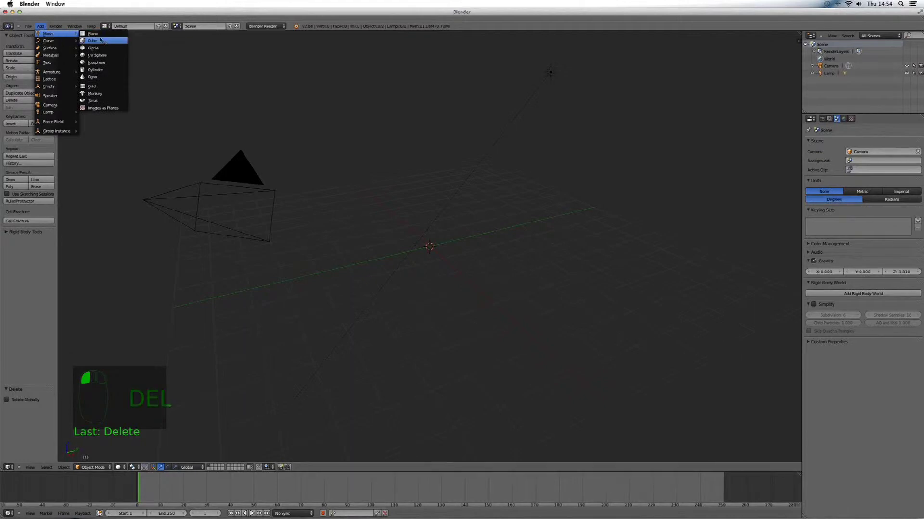
pyautogui.click(109, 63)
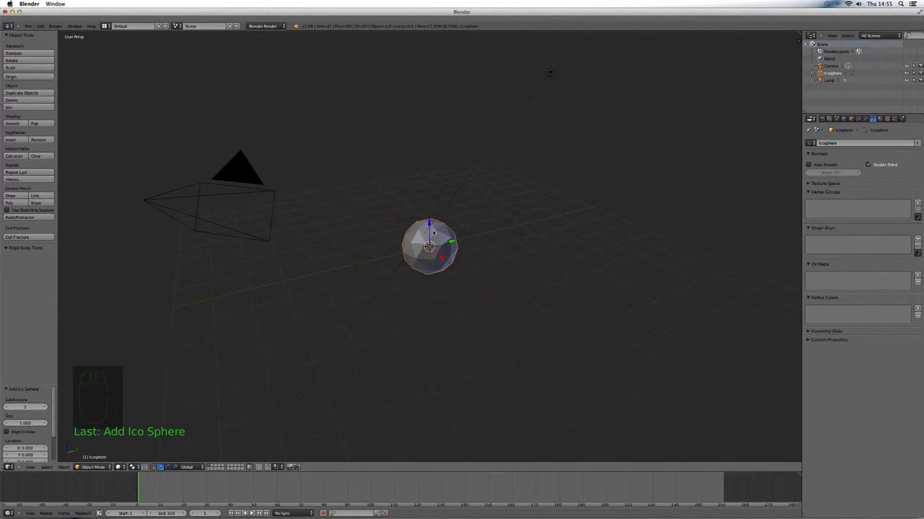
# Duplicate the icosphere twice, placing each copy farther out and higher than the previous one
pyautogui.hotkey('shift', 'd')
pyautogui.click(508, 207)
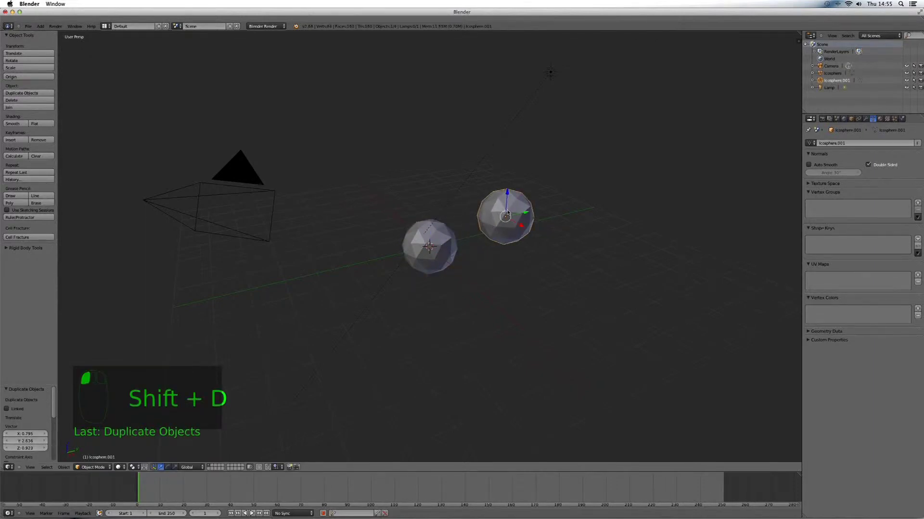
pyautogui.hotkey('shift', 'd')
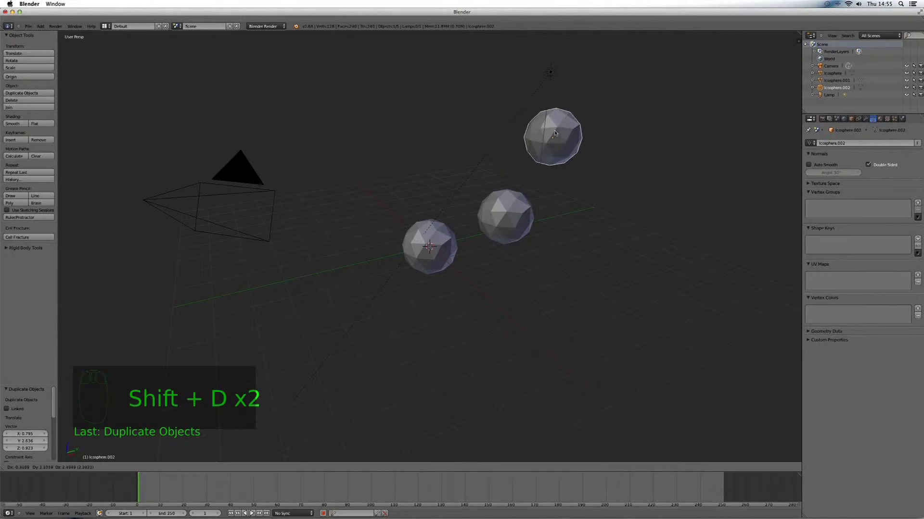
pyautogui.click(556, 133)
pyautogui.scroll(10, 540, 187)
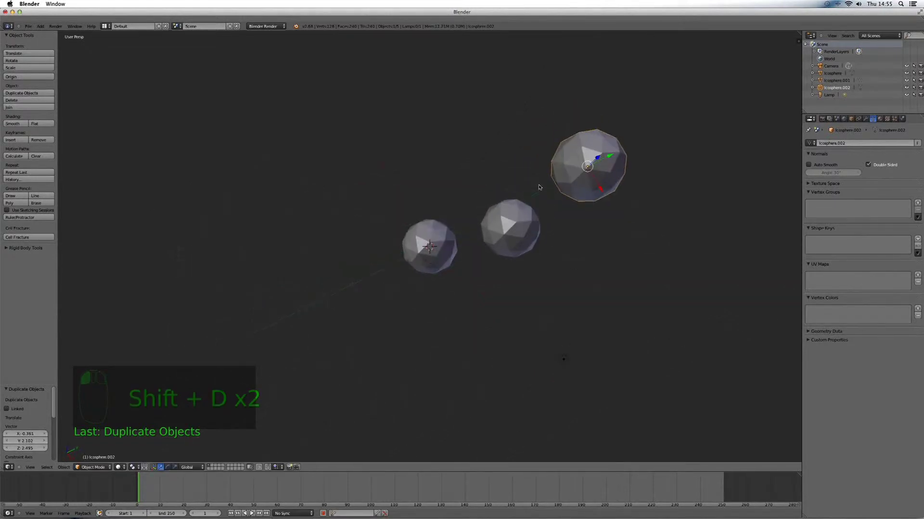
pyautogui.scroll(-4, 539, 188)
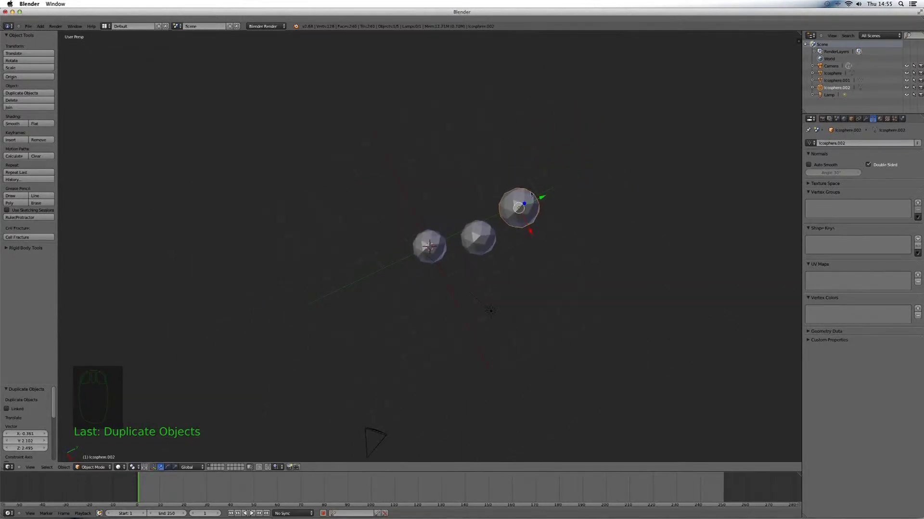
# Move the original sphere toward positive X and negative Y, and the first copy toward negative X and about 1.7 units in negative Y
pyautogui.rightClick(431, 248)
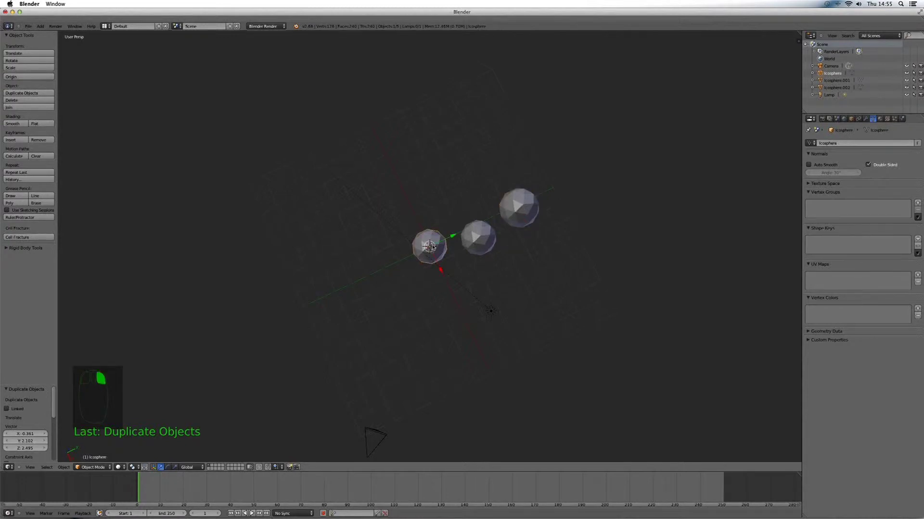
pyautogui.moveTo(452, 237); pyautogui.dragTo(397, 320)
pyautogui.rightClick(481, 237)
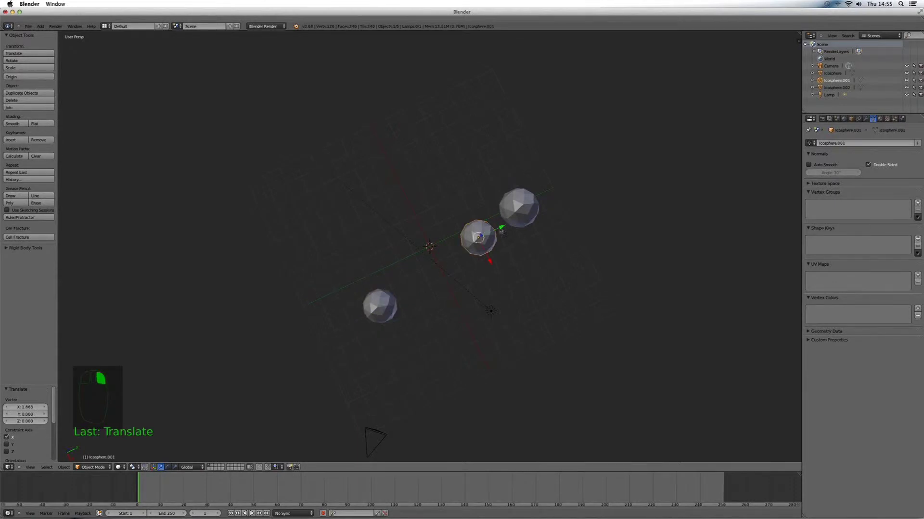
pyautogui.moveTo(490, 261); pyautogui.dragTo(448, 229)
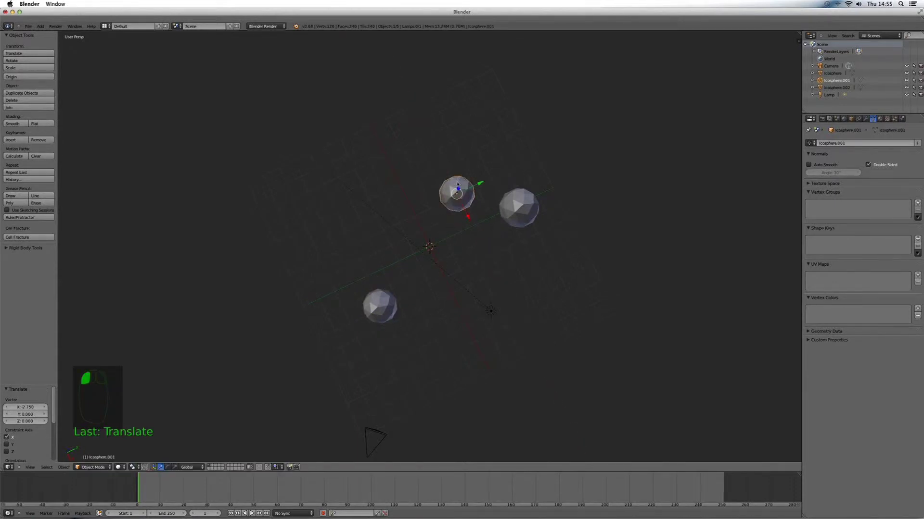
pyautogui.moveTo(481, 183); pyautogui.dragTo(453, 196)
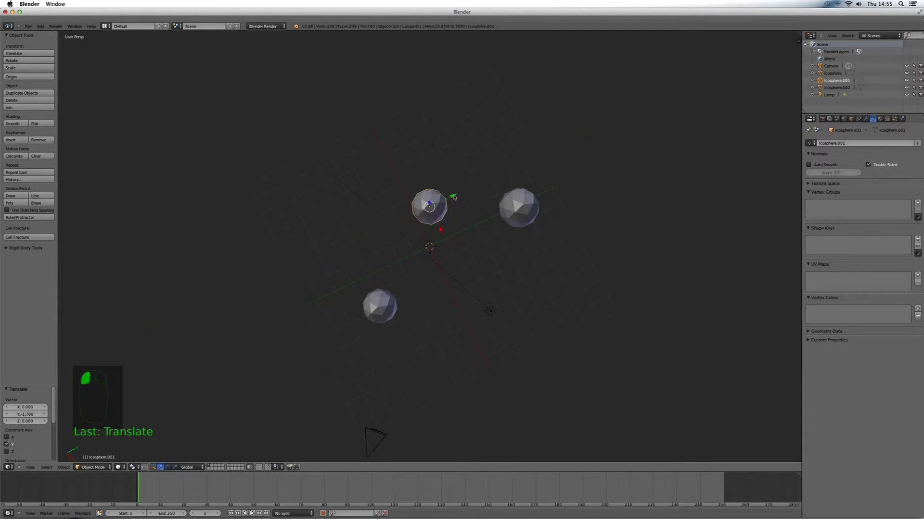
# Move the highest sphere well behind the other two, shifting it far along negative X and adjusting it along Y
pyautogui.rightClick(515, 206)
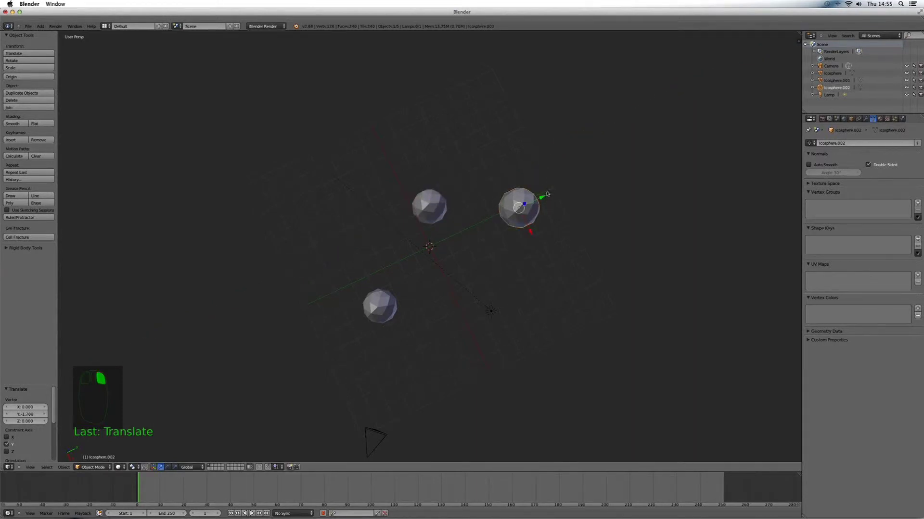
pyautogui.moveTo(540, 197); pyautogui.dragTo(595, 171)
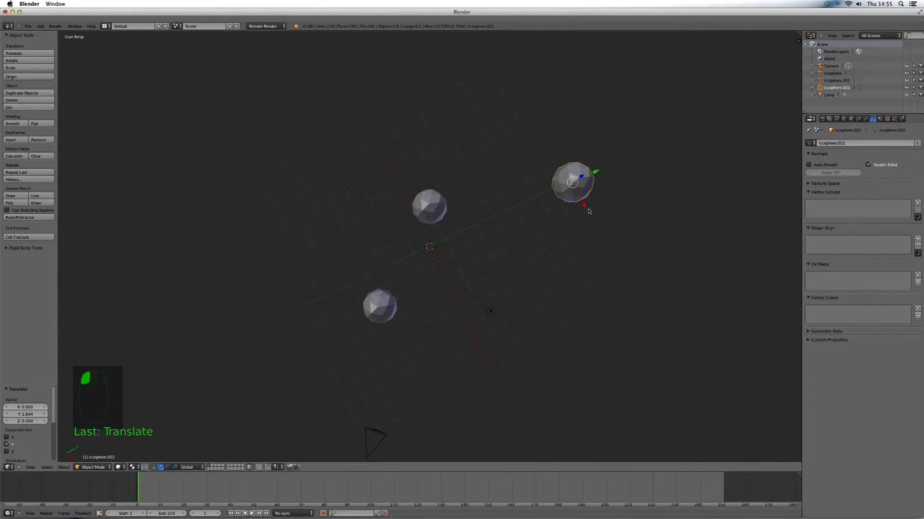
pyautogui.moveTo(586, 206); pyautogui.dragTo(479, 113)
pyautogui.moveTo(535, 53); pyautogui.dragTo(500, 69)
pyautogui.moveTo(490, 101); pyautogui.dragTo(524, 42)
# Check the camera's framing of the spheres and move the camera about 5.3 units back along X
pyautogui.press('KP_0')
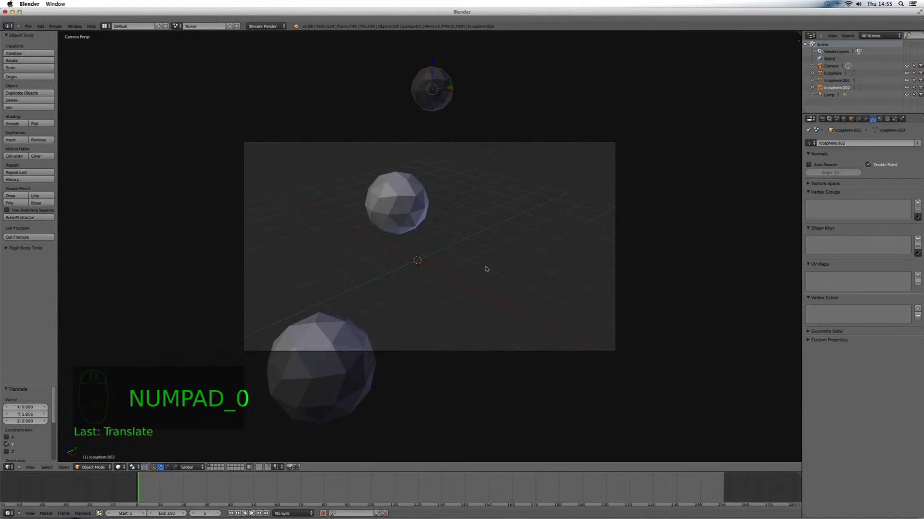
pyautogui.press('KP_Decimal')
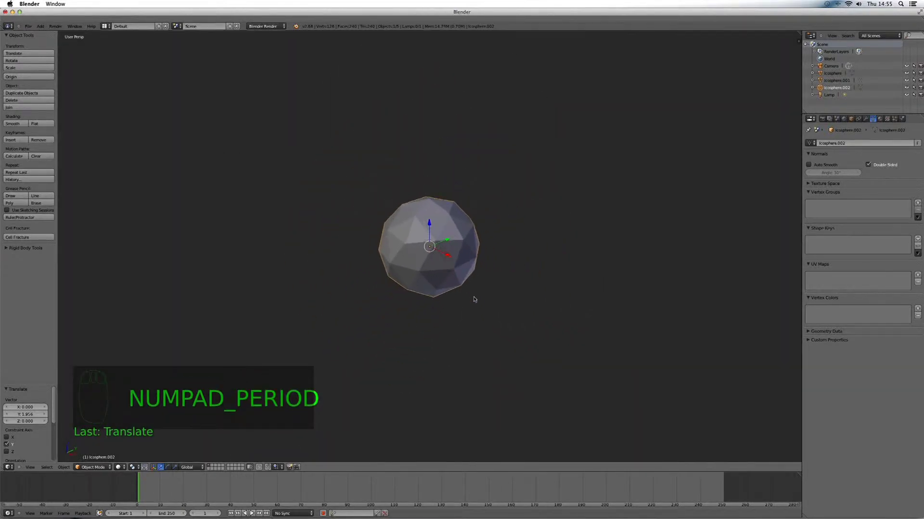
pyautogui.scroll(-6, 474, 300)
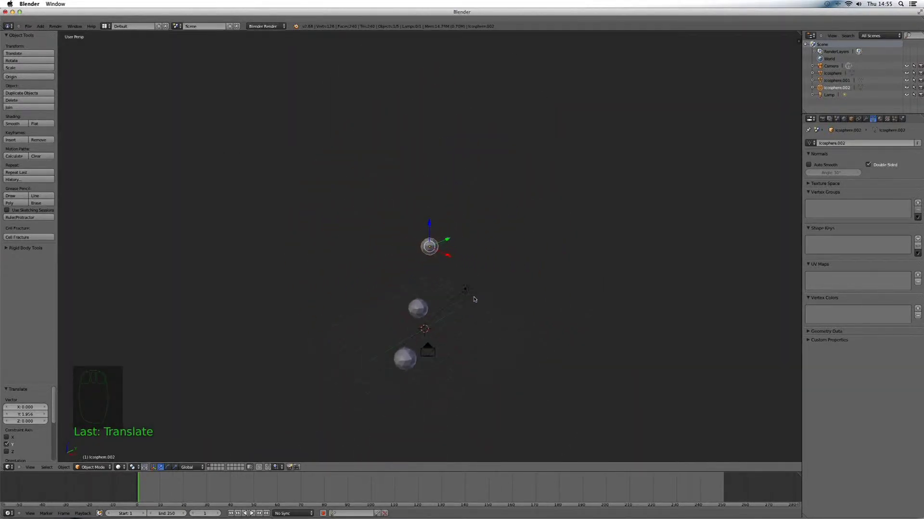
pyautogui.rightClick(427, 347)
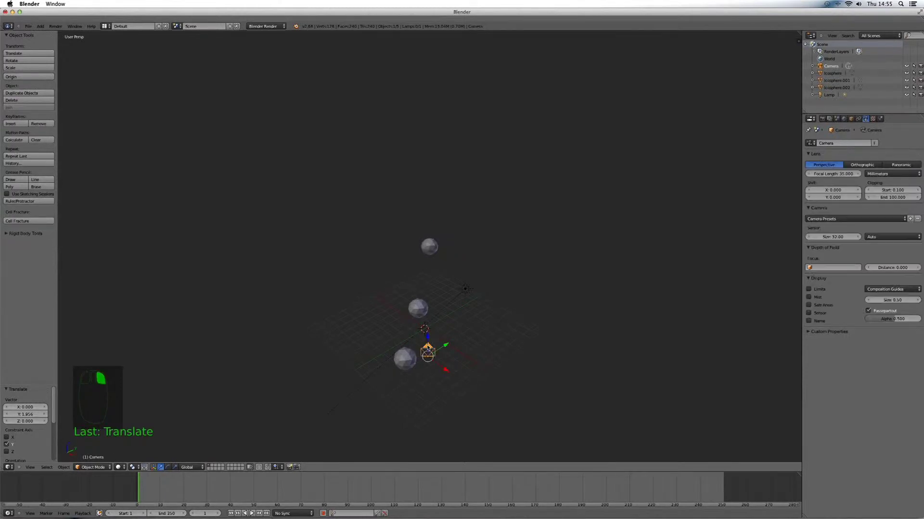
pyautogui.scroll(1, 428, 347)
pyautogui.press('g')
pyautogui.press('x')
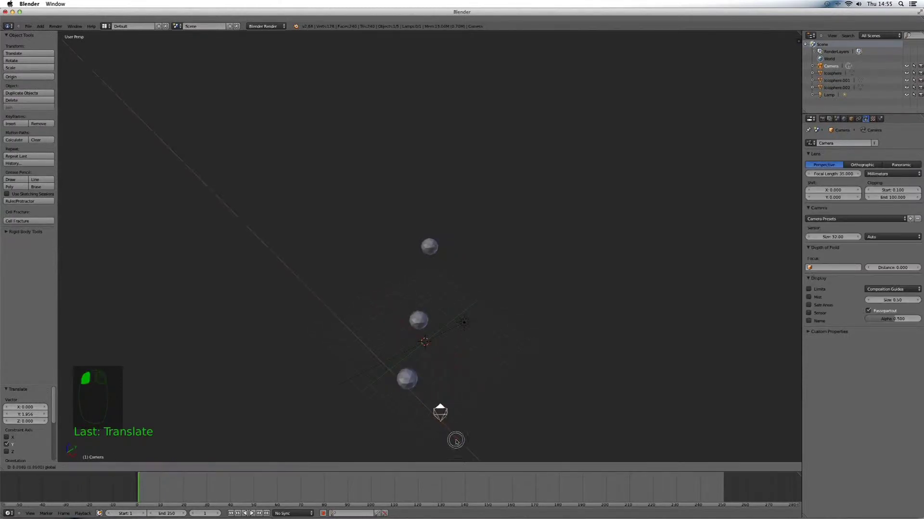
pyautogui.click(491, 448)
# Move the camera farther from the spheres, about 7.6 units in negative Y and about 3 units in positive X
pyautogui.scroll(-2, 469, 396)
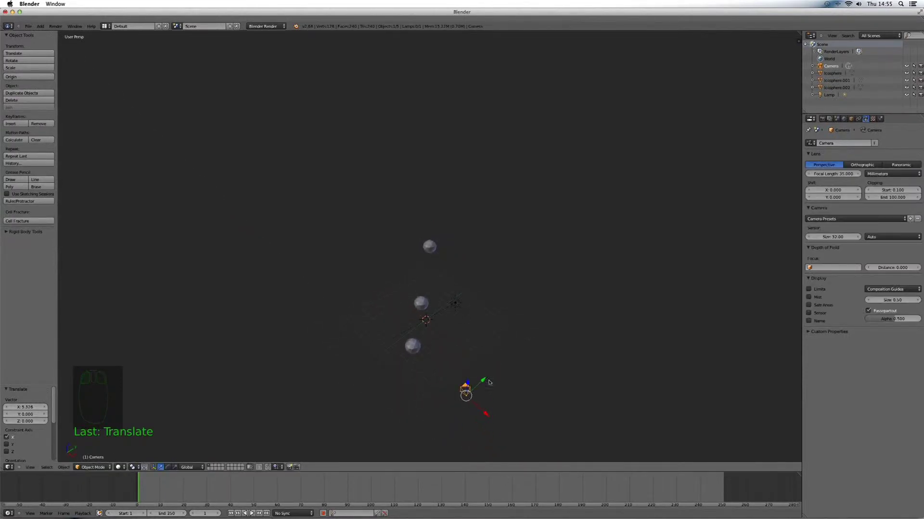
pyautogui.moveTo(485, 380); pyautogui.dragTo(428, 434)
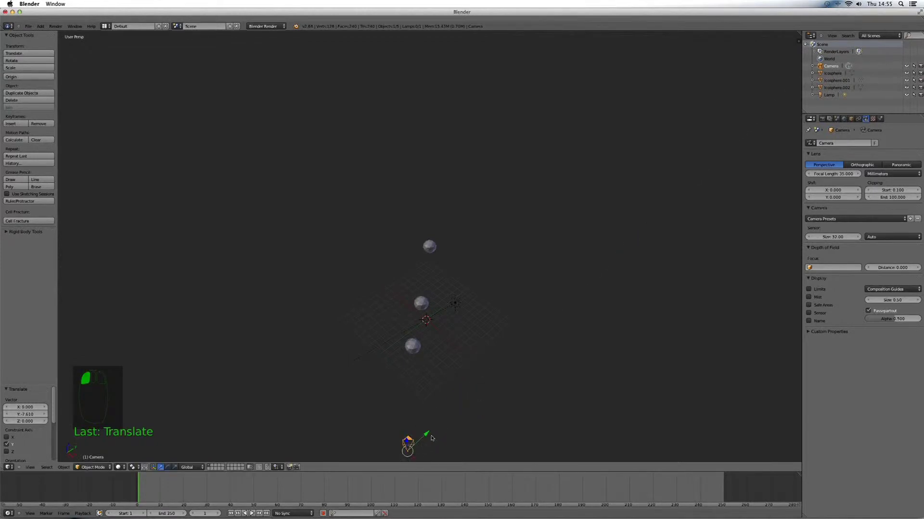
pyautogui.scroll(-1, 421, 445)
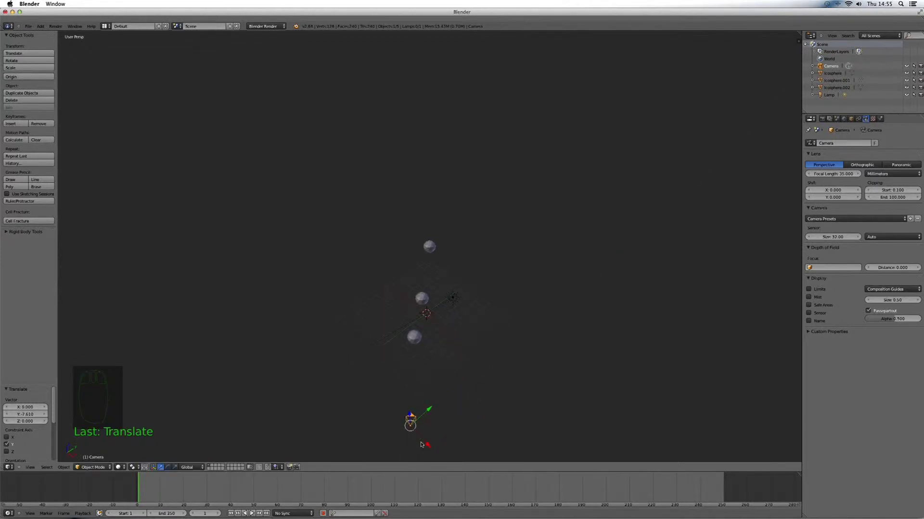
pyautogui.moveTo(427, 446); pyautogui.dragTo(449, 460)
# Rotate the camera freely in camera view until all three spheres sit inside its frame
pyautogui.press('KP_0')
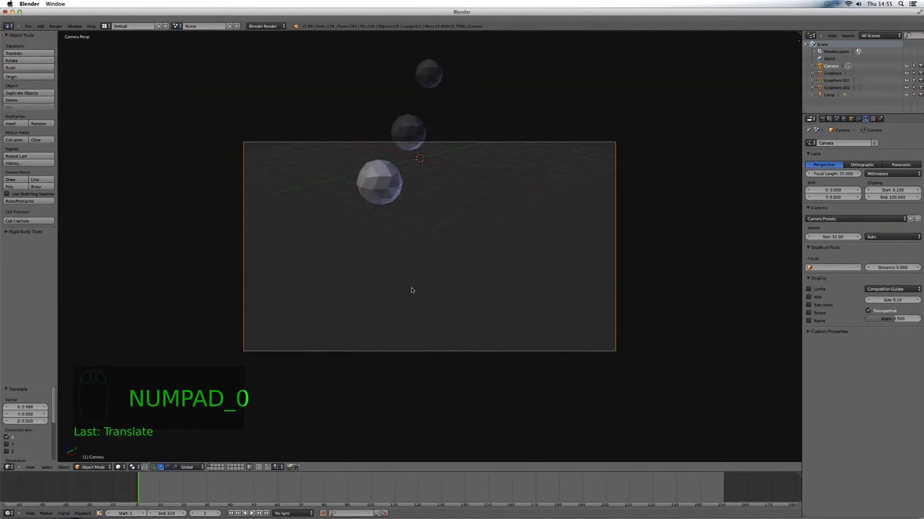
pyautogui.press('r')
pyautogui.press('r')
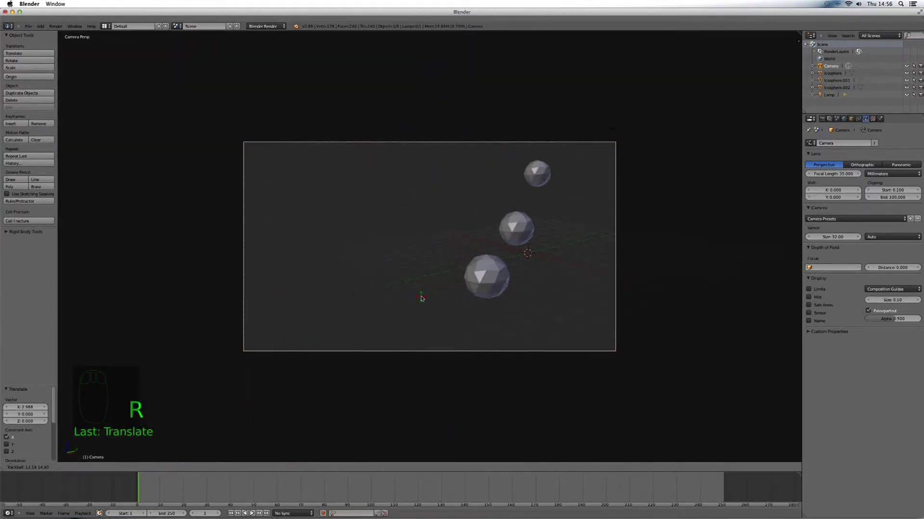
pyautogui.click(420, 299)
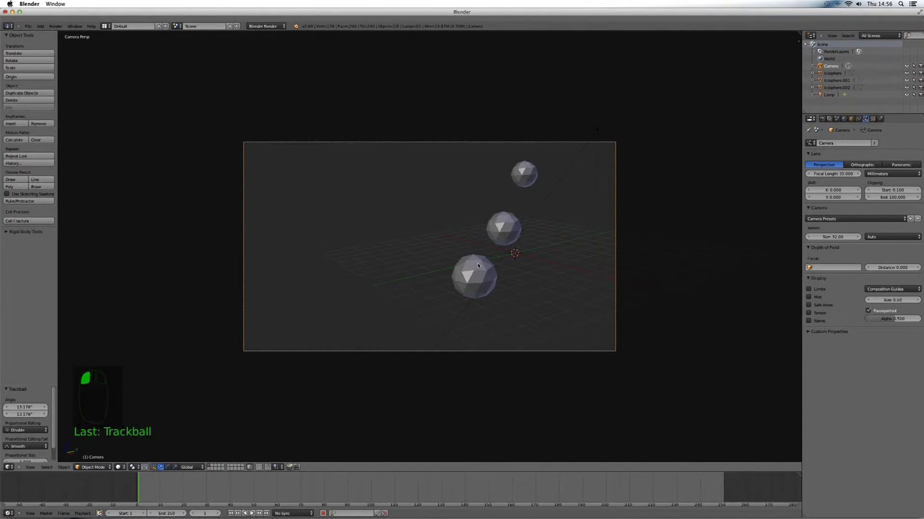
# Move the nearest sphere about 7.5 units in negative Y to the camera frame's lower-left corner, and lower it about 0.8 units
pyautogui.rightClick(485, 277)
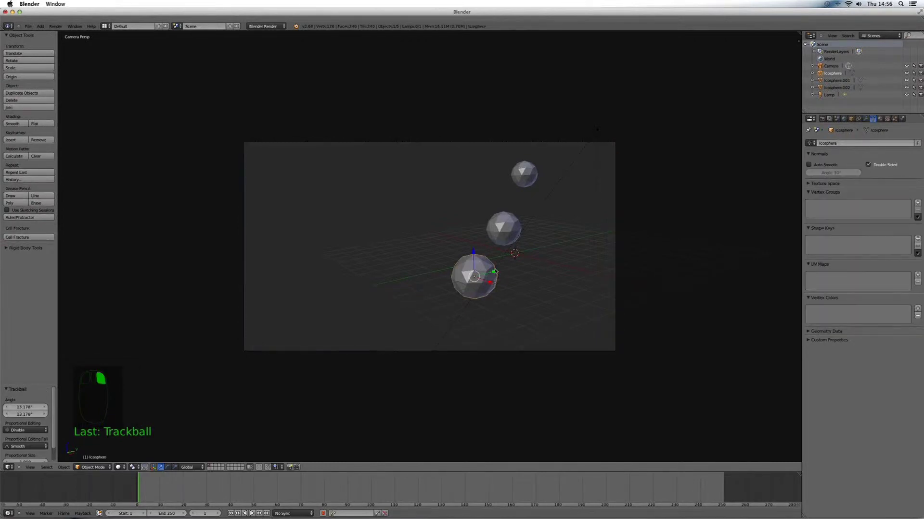
pyautogui.press('g')
pyautogui.click(308, 330)
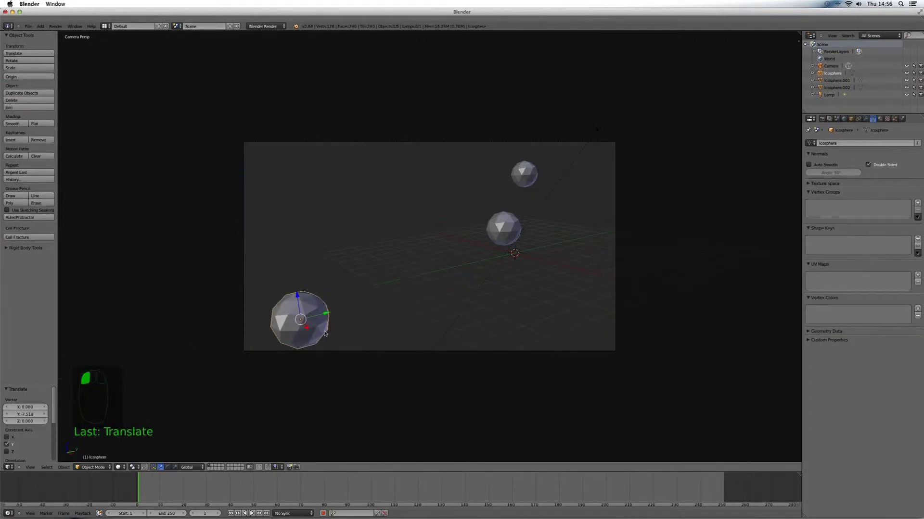
pyautogui.click(307, 328)
pyautogui.moveTo(297, 297); pyautogui.dragTo(163, 308)
# Move the nearest sphere toward the camera along X and about 4.3 units in positive Y
pyautogui.press('KP_Decimal')
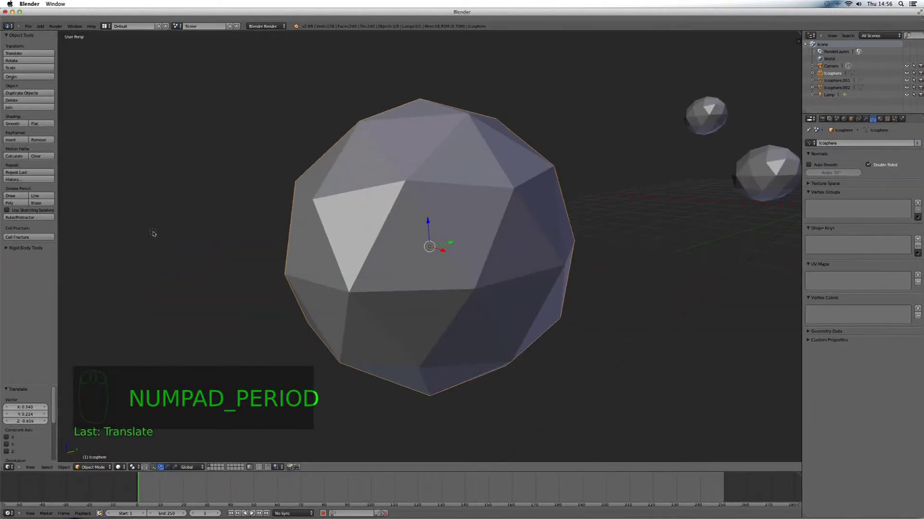
pyautogui.scroll(-4, 153, 234)
pyautogui.scroll(-6, 153, 235)
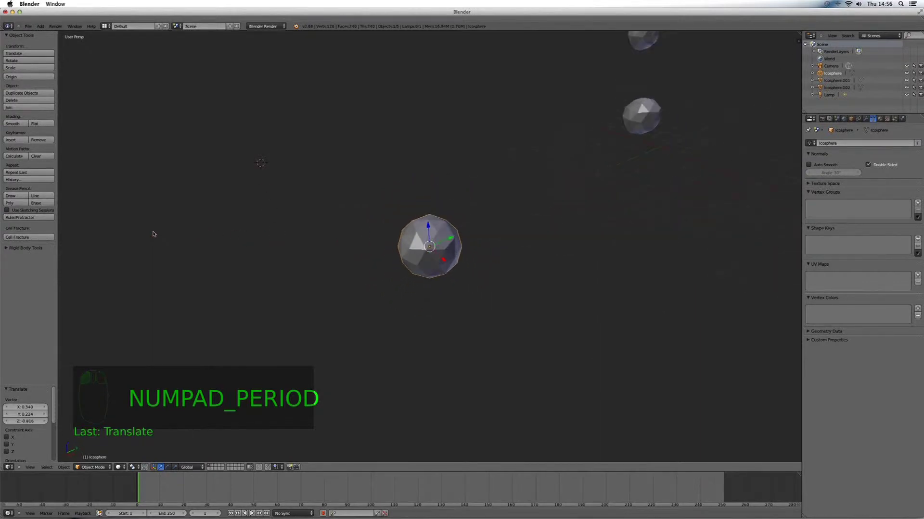
pyautogui.scroll(-1, 153, 235)
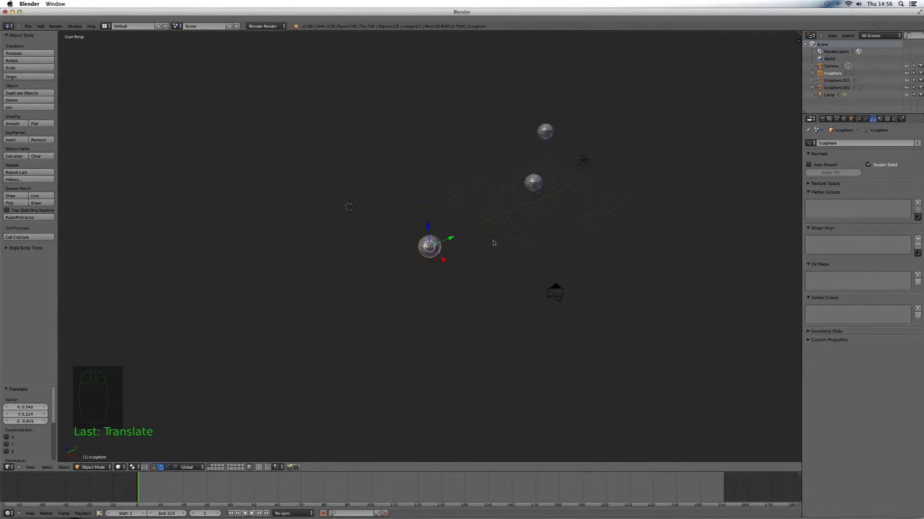
pyautogui.moveTo(444, 260); pyautogui.dragTo(547, 265)
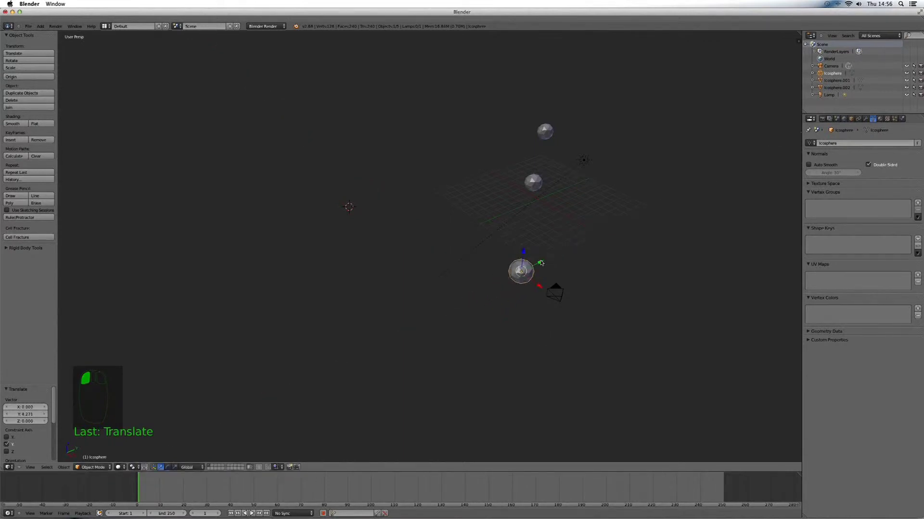
# In camera view, move the nearest sphere so it straddles the left edge of the camera frame and sits a little higher
pyautogui.press('KP_0')
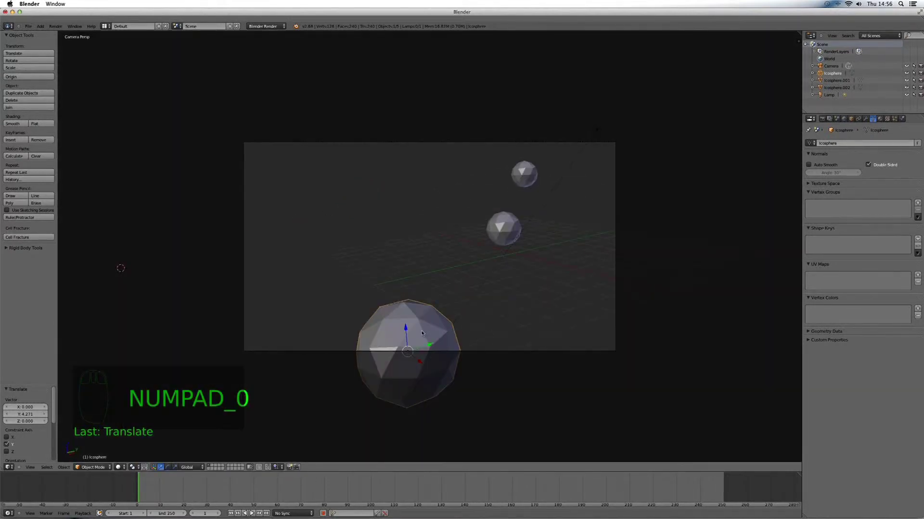
pyautogui.click(404, 327)
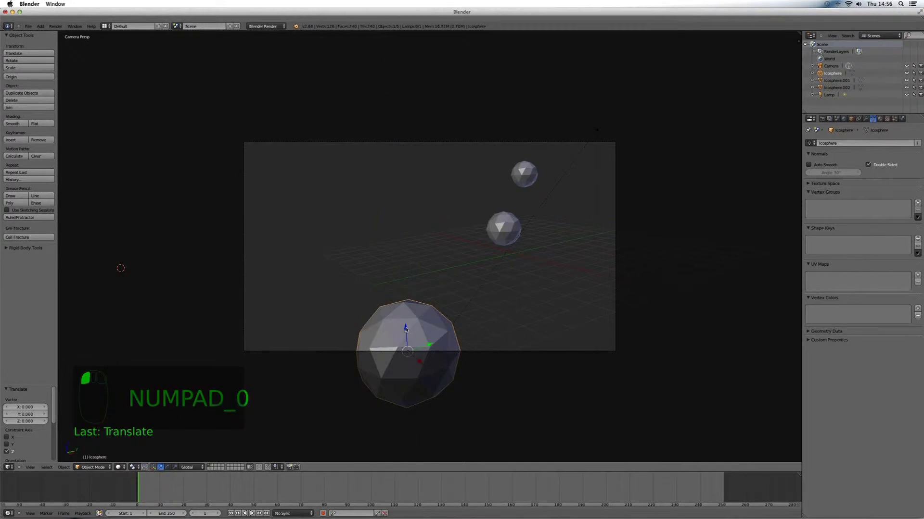
pyautogui.moveTo(407, 329); pyautogui.dragTo(284, 299)
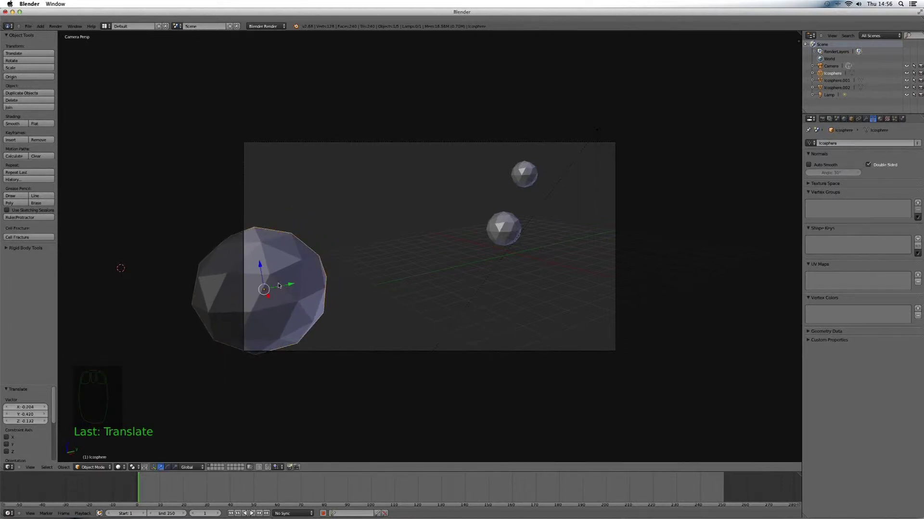
# Move the middle sphere in negative Y to near the camera frame's centre and raise it about 1.2 units
pyautogui.rightClick(501, 230)
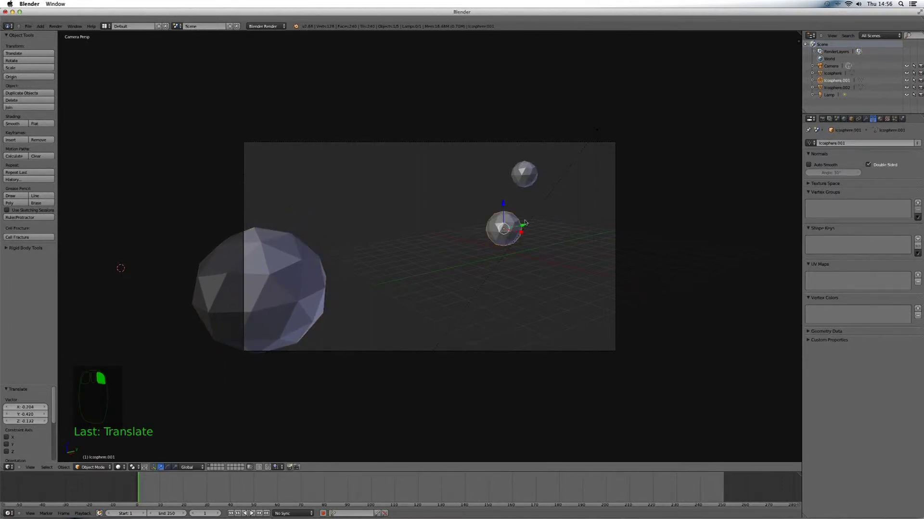
pyautogui.moveTo(523, 226); pyautogui.dragTo(425, 219)
pyautogui.press('y')
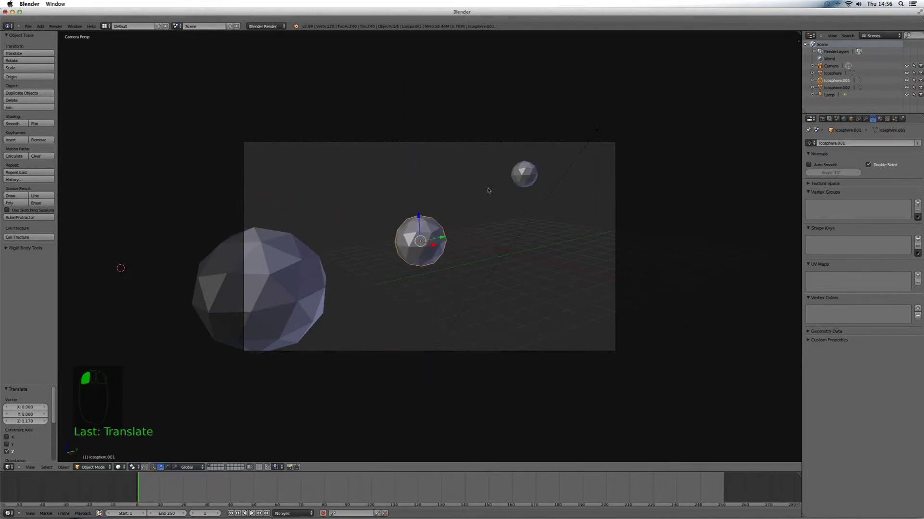
# Scale the farthest sphere up to about 2.2 times its size
pyautogui.rightClick(520, 174)
pyautogui.moveTo(520, 206); pyautogui.dragTo(520, 215, button='middle')
pyautogui.click(518, 213)
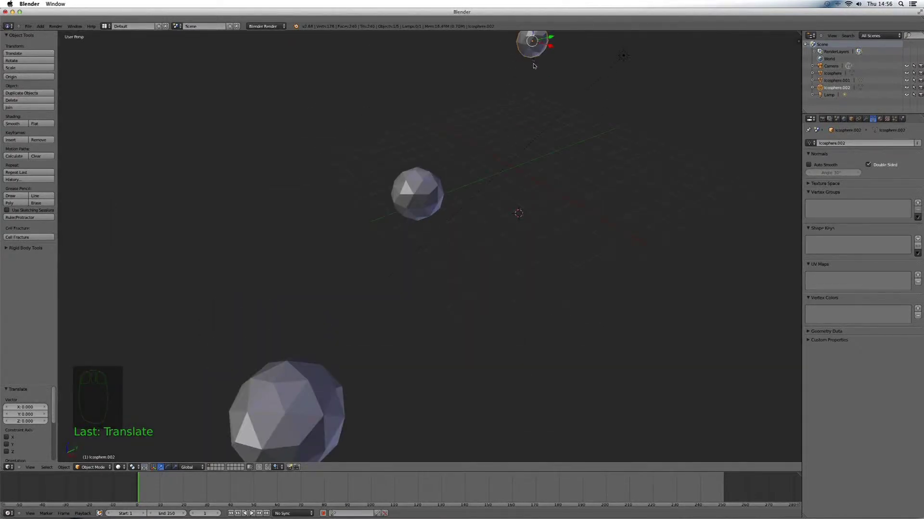
pyautogui.press('s')
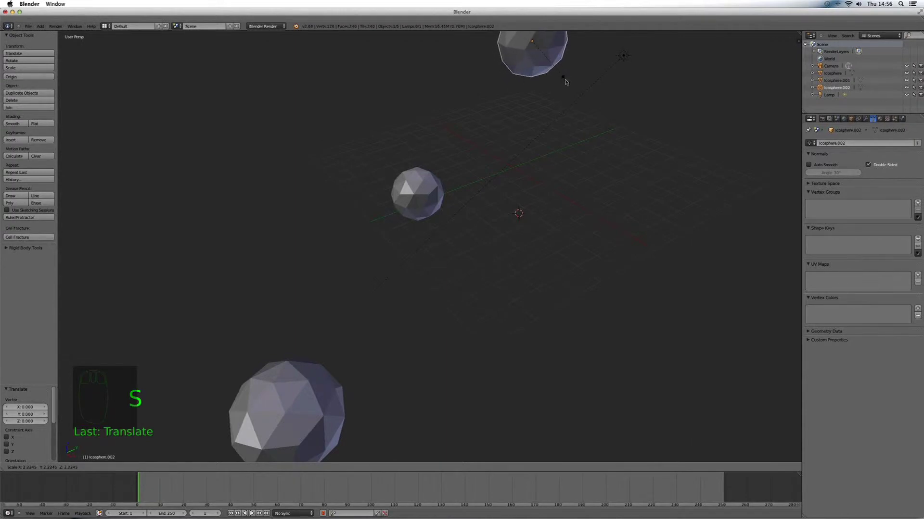
pyautogui.click(563, 77)
# Scale the middle sphere up about 2.1 times and the nearest sphere about 1.5 times
pyautogui.rightClick(423, 191)
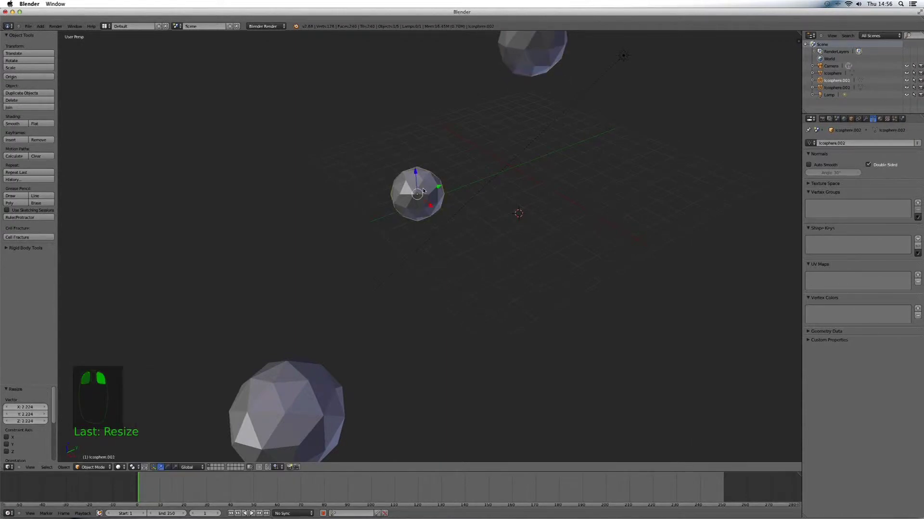
pyautogui.press('s')
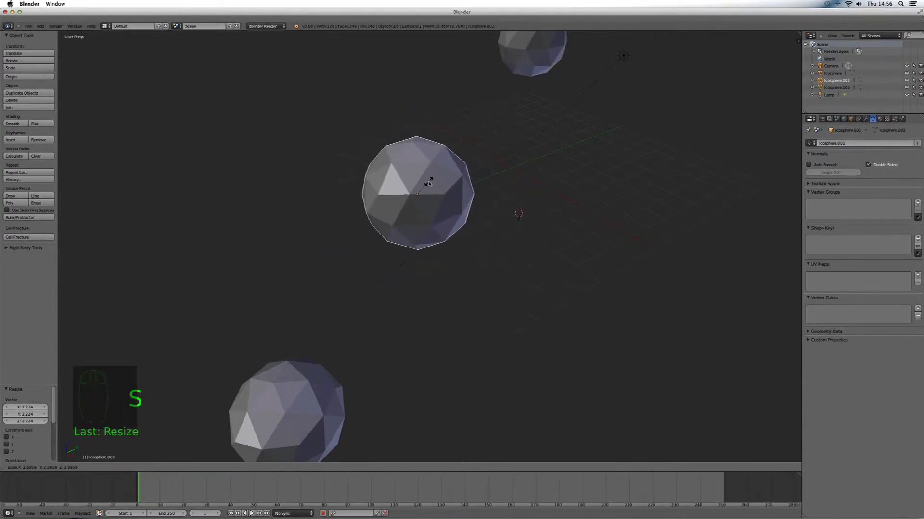
pyautogui.click(427, 179)
pyautogui.rightClick(321, 375)
pyautogui.press('s')
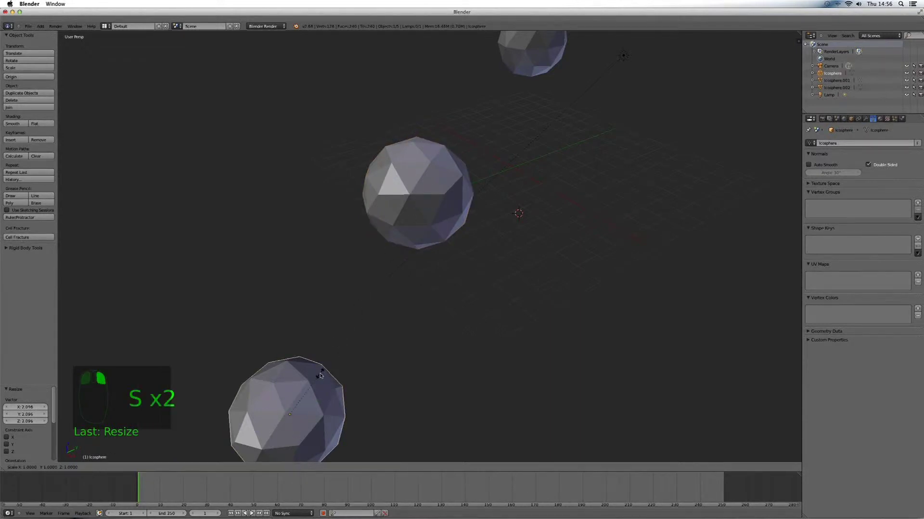
pyautogui.click(442, 335)
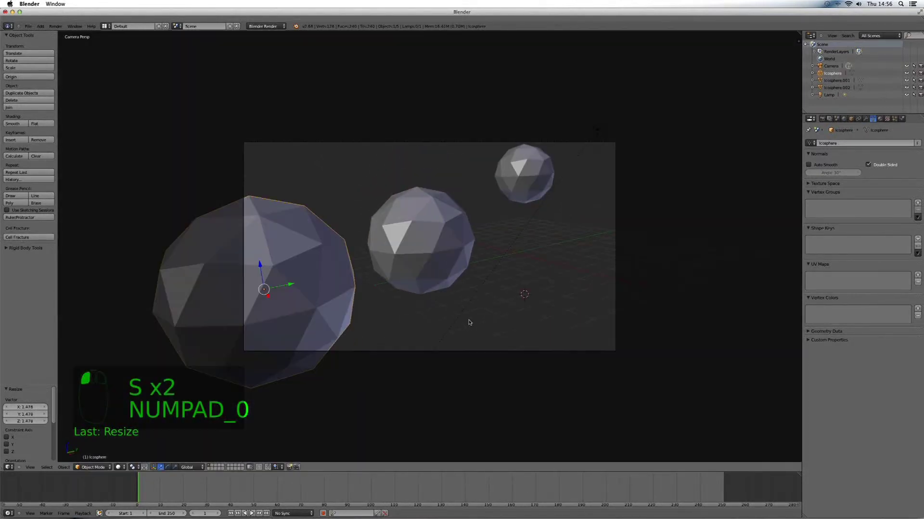
# In camera view, shift the middle sphere slightly in positive Y
pyautogui.press('KP_0')
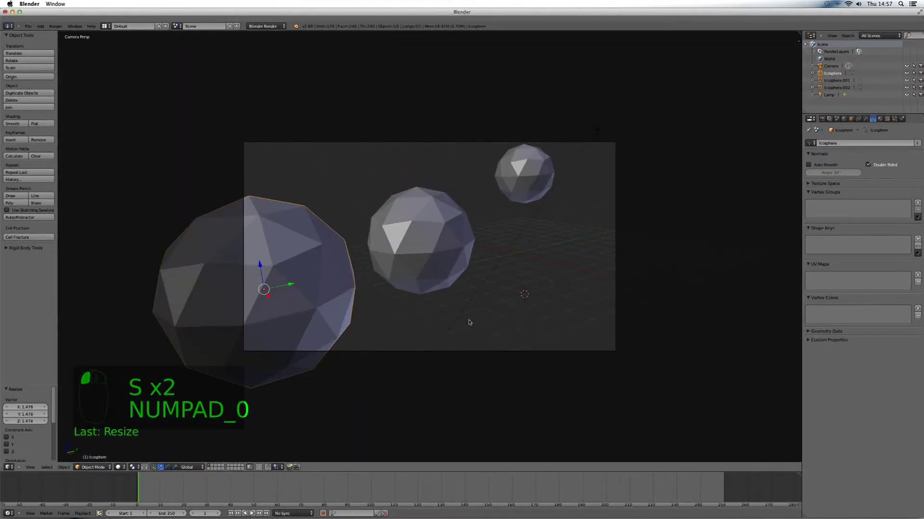
pyautogui.rightClick(427, 268)
pyautogui.moveTo(442, 239); pyautogui.dragTo(465, 232)
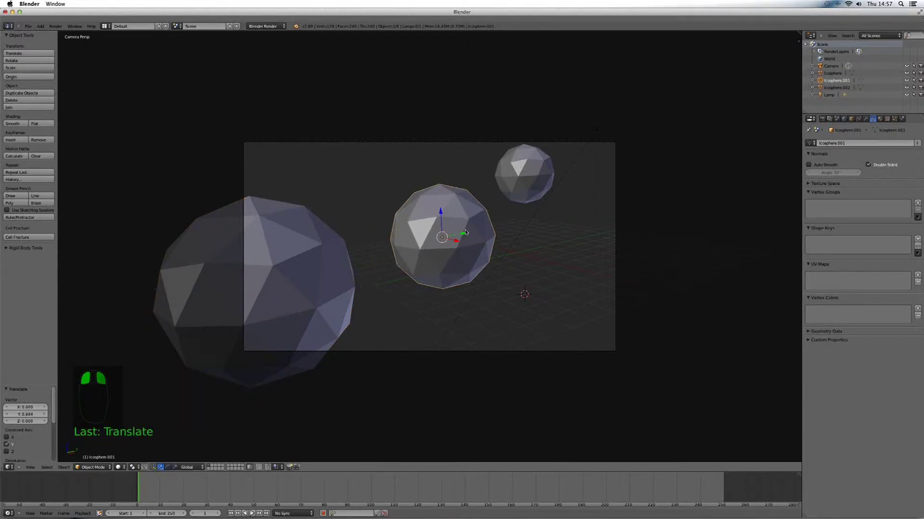
# Move the farthest sphere about 4 units in negative X and about 3.4 units in positive Y, and check it in camera view
pyautogui.press('KP_Decimal')
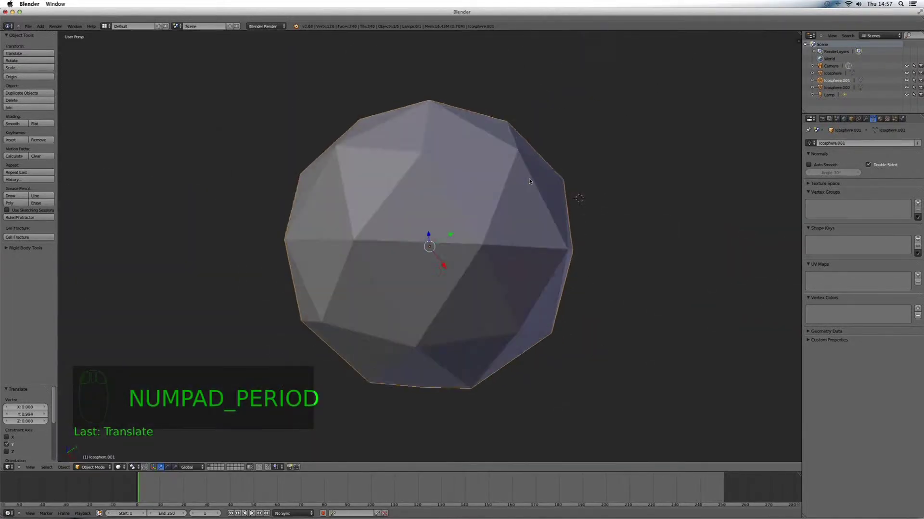
pyautogui.scroll(-8, 529, 181)
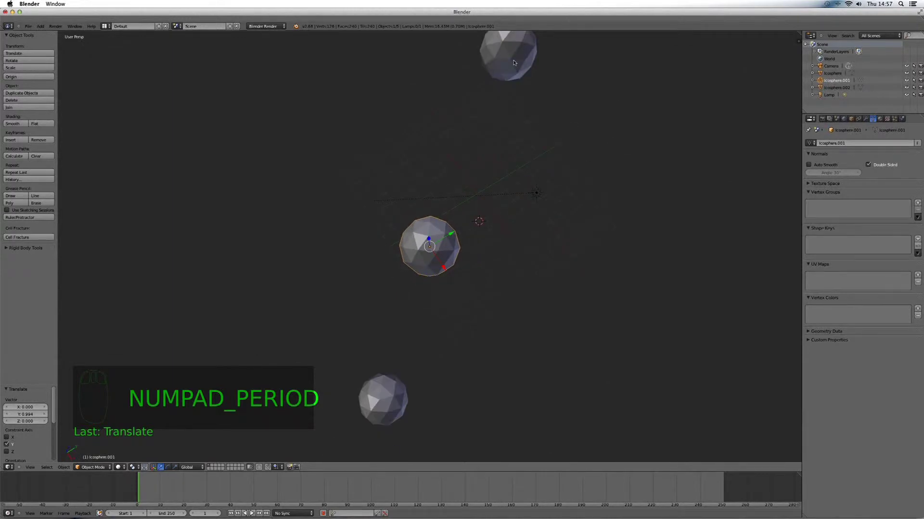
pyautogui.rightClick(514, 62)
pyautogui.moveTo(523, 72); pyautogui.dragTo(496, 34)
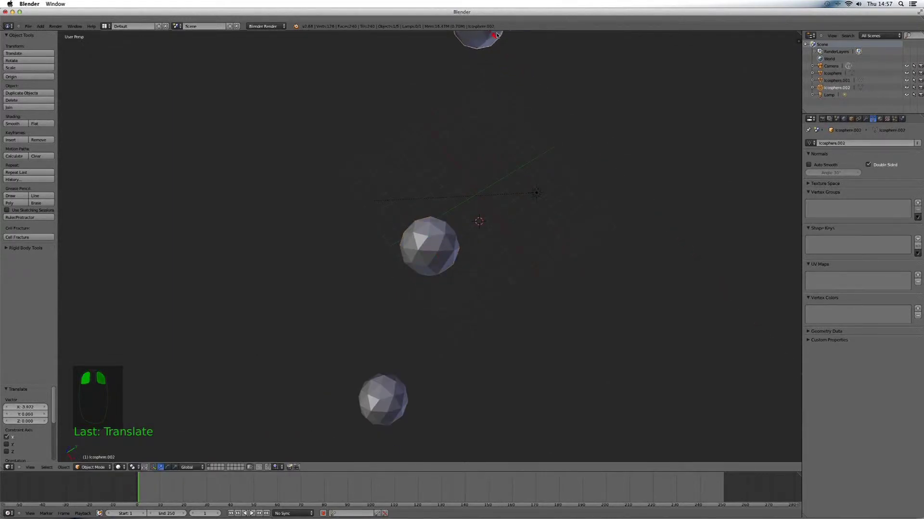
pyautogui.press('KP_Divide')
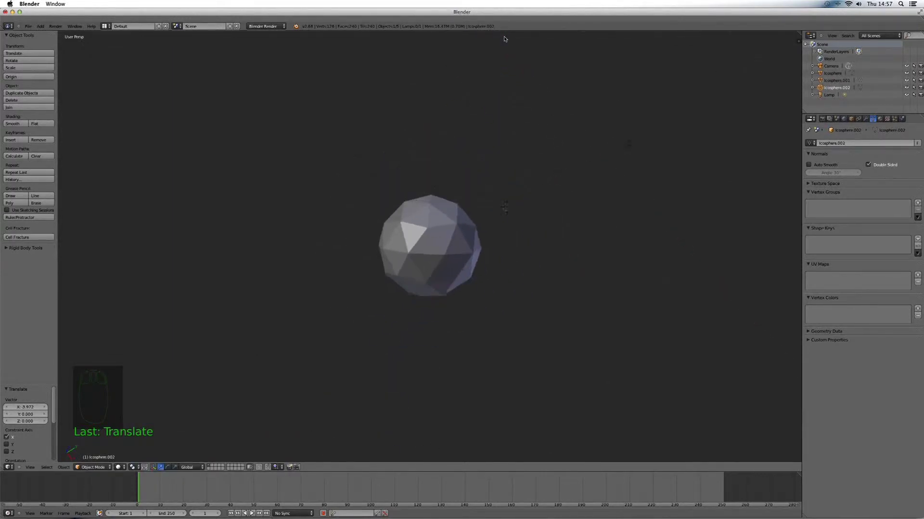
pyautogui.press('KP_Divide')
pyautogui.moveTo(491, 62); pyautogui.dragTo(516, 50)
pyautogui.press('KP_0')
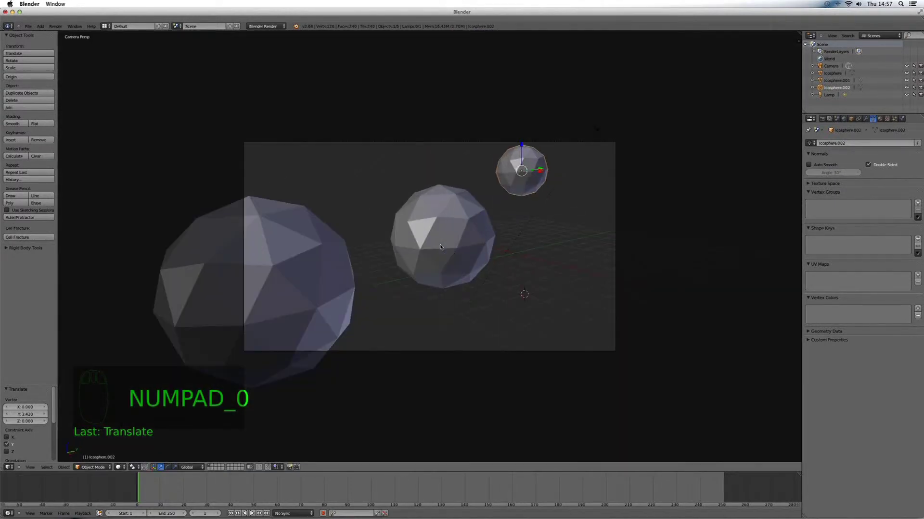
# Select the camera, look through its camera presets without choosing one, and turn on the Limits display
pyautogui.rightClick(476, 352)
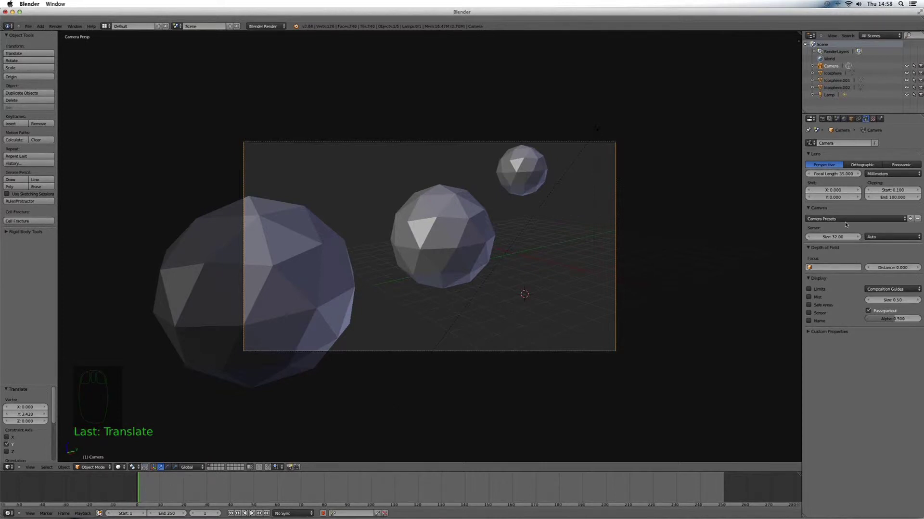
pyautogui.click(830, 223)
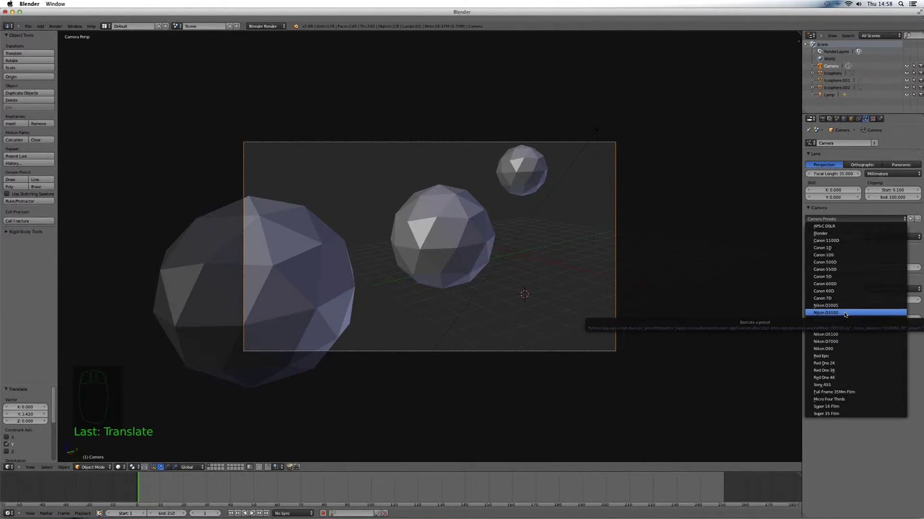
pyautogui.click(854, 210)
pyautogui.click(855, 210)
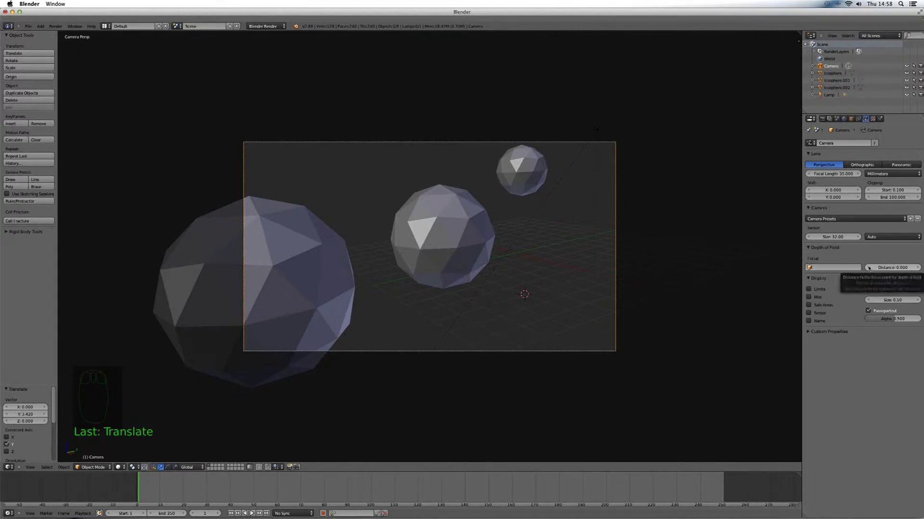
pyautogui.click(808, 289)
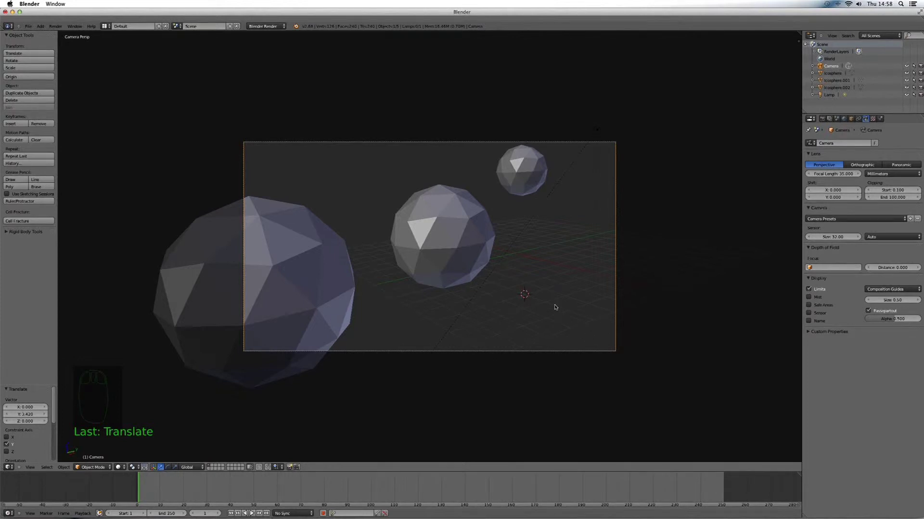
pyautogui.press('KP_Decimal')
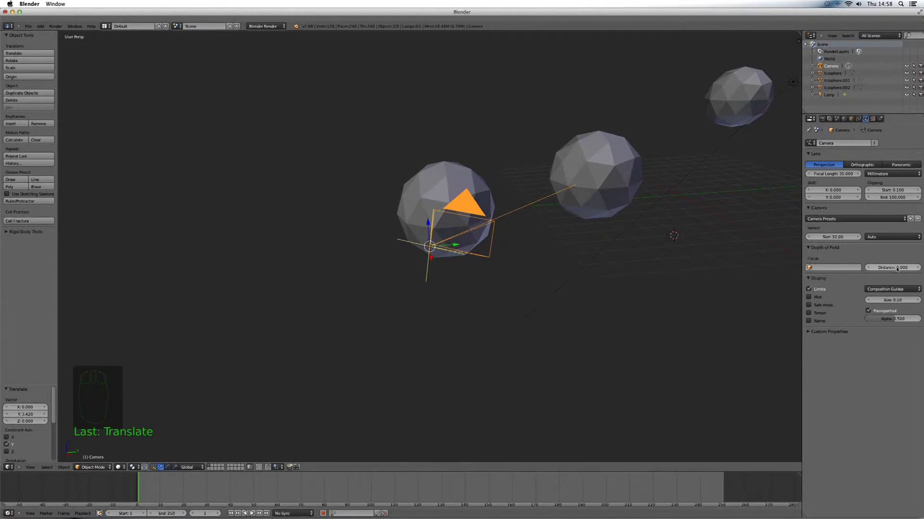
# Adjust the camera's depth-of-field distance until the focus cross sits at the near side of the middle sphere
pyautogui.moveTo(880, 268); pyautogui.dragTo(895, 269)
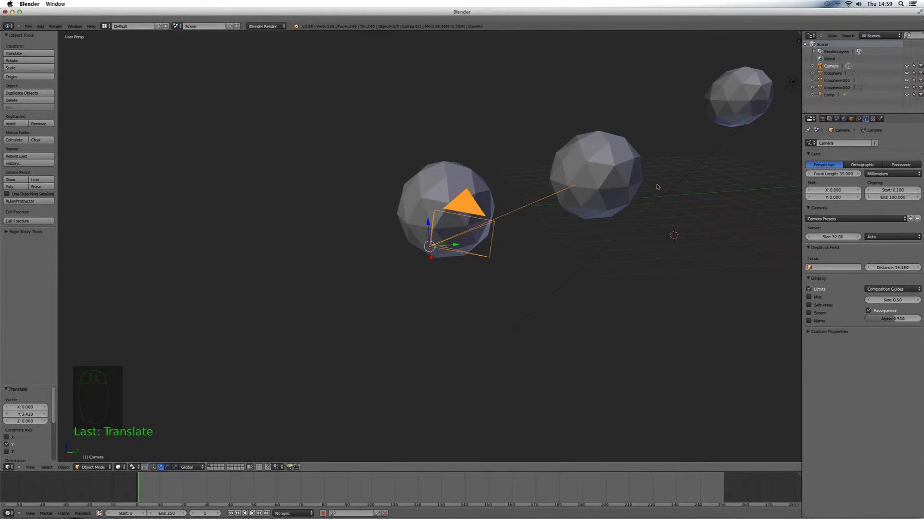
pyautogui.moveTo(653, 183); pyautogui.dragTo(633, 186, button='middle')
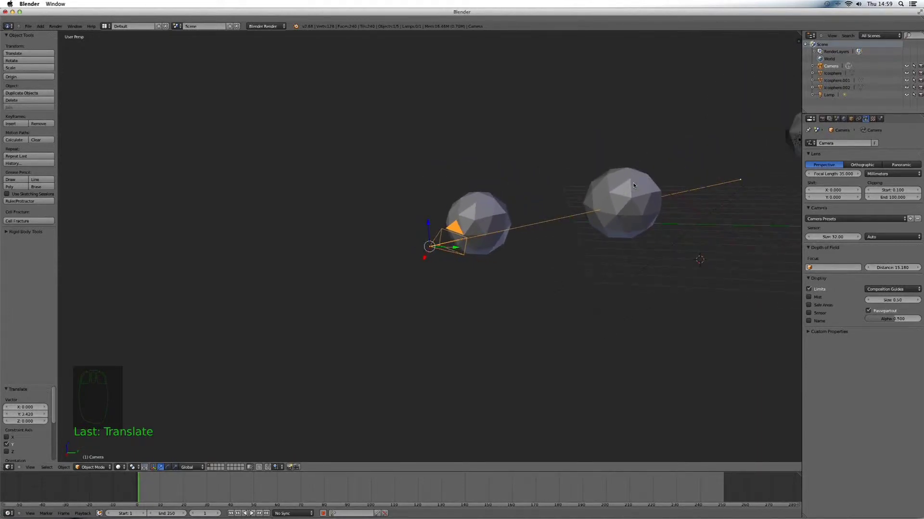
pyautogui.click(888, 267)
pyautogui.moveTo(888, 269); pyautogui.dragTo(873, 271)
pyautogui.moveTo(885, 268); pyautogui.dragTo(899, 265)
# Rename the middle sphere as Harvey
pyautogui.rightClick(620, 195)
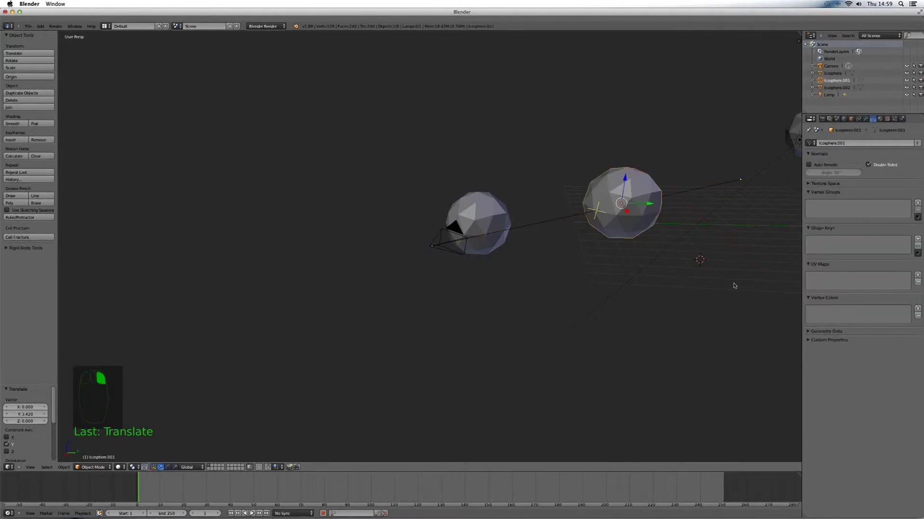
pyautogui.press('n')
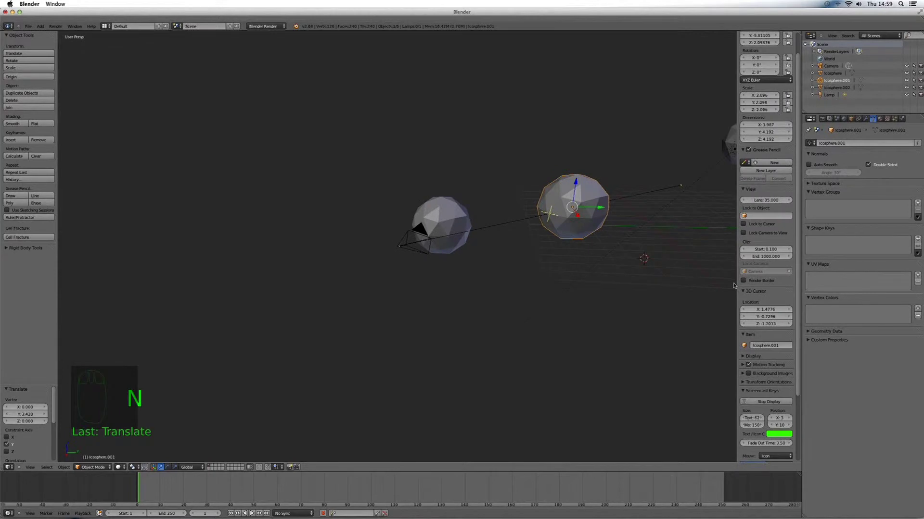
pyautogui.click(782, 346)
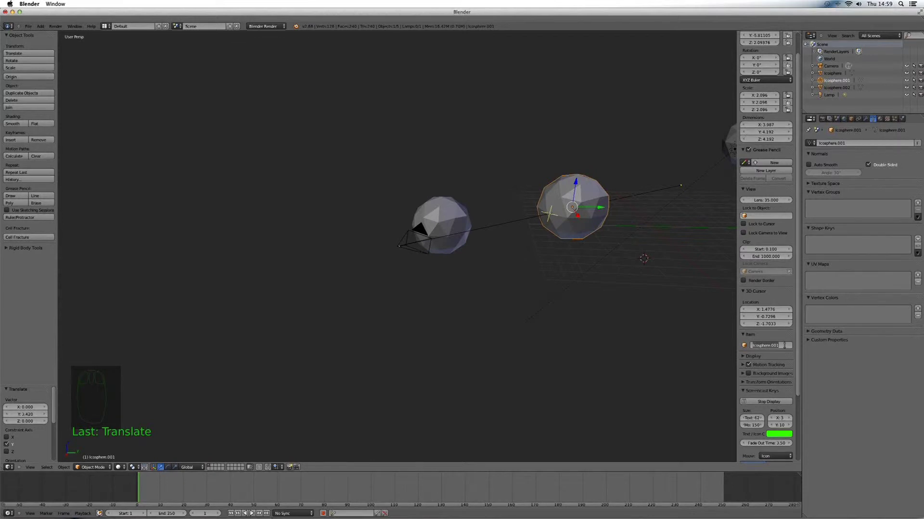
pyautogui.write('Hi')
pyautogui.write('rvey')
pyautogui.press('Return')
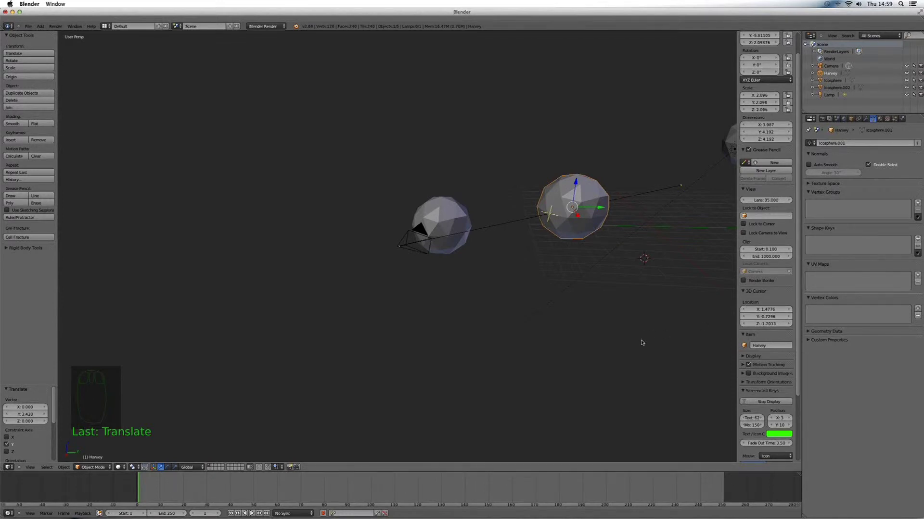
pyautogui.press('n')
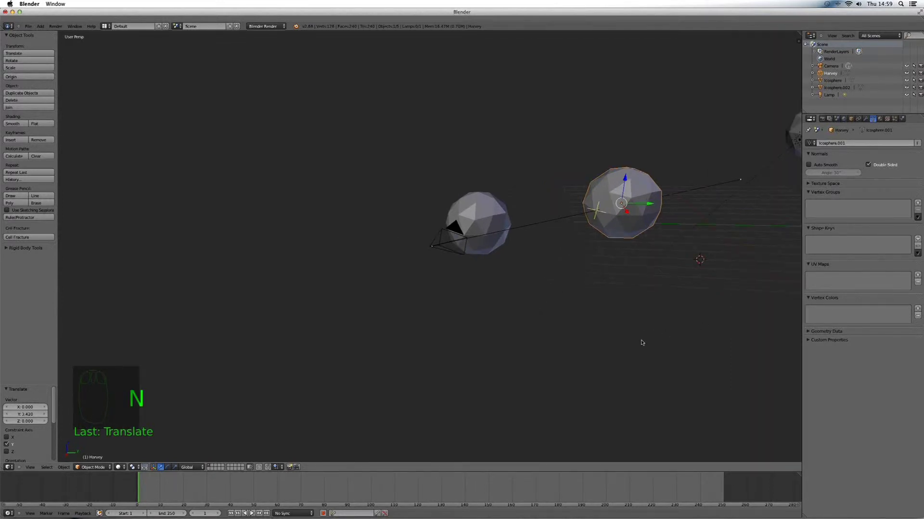
# Set the camera's depth-of-field distance to about 10.3, and try Harvey as the focus object before clearing it
pyautogui.rightClick(453, 229)
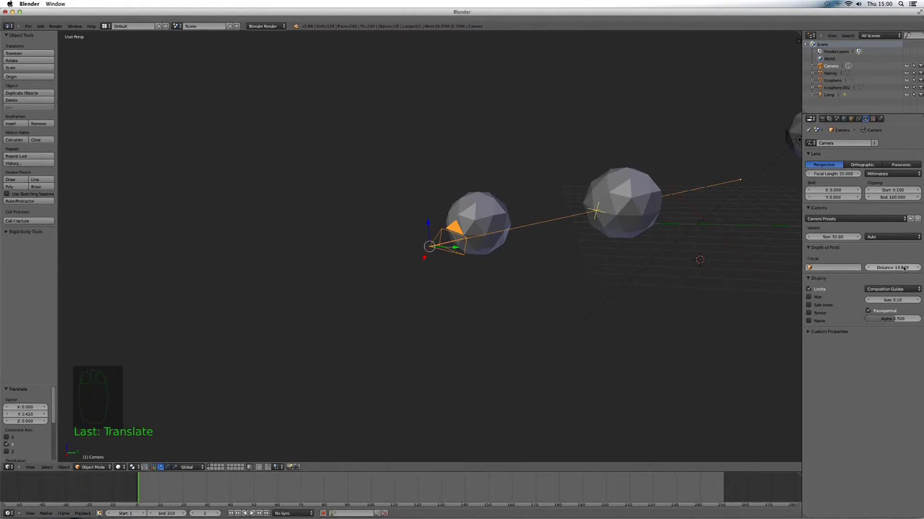
pyautogui.moveTo(884, 268)
pyautogui.mouseDown()
pyautogui.moveTo(869, 268)
pyautogui.moveTo(878, 268)
pyautogui.mouseUp()
pyautogui.click(837, 267)
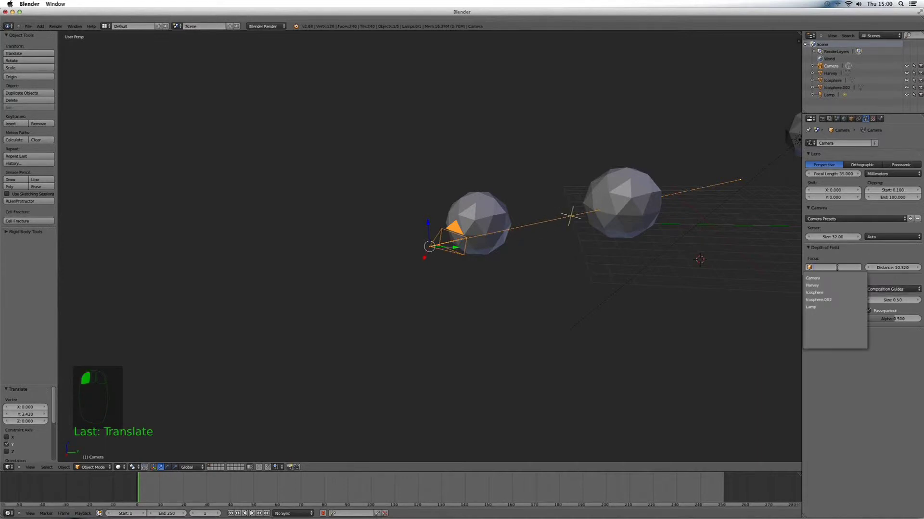
pyautogui.click(818, 285)
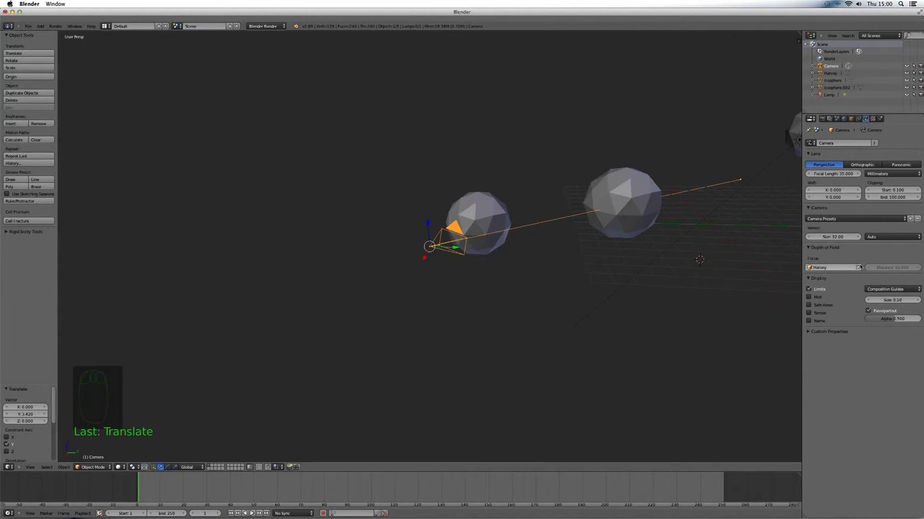
pyautogui.click(858, 268)
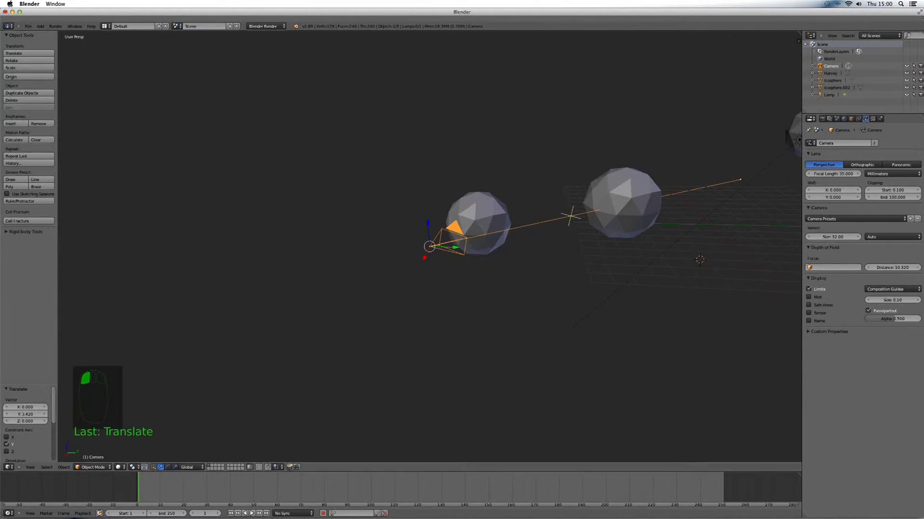
pyautogui.moveTo(143, 488); pyautogui.dragTo(139, 488)
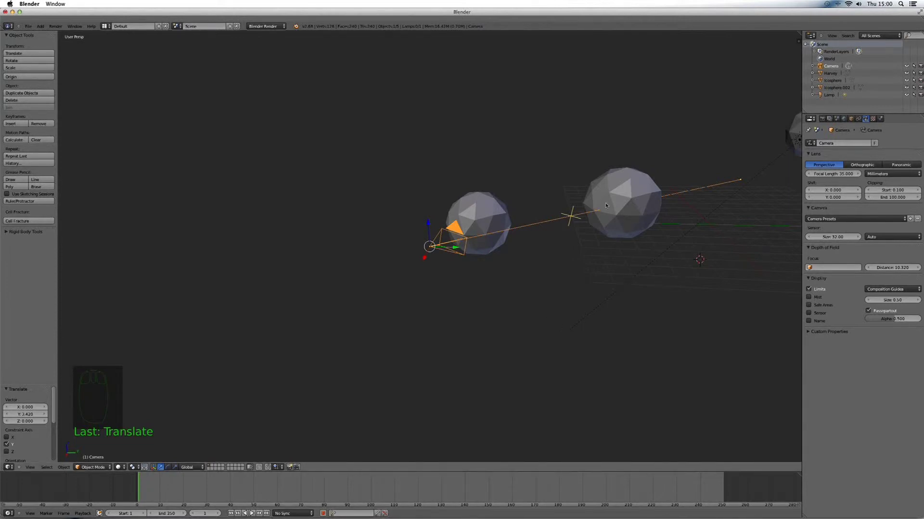
# Try a depth-of-field distance of 71.72 on the camera and inspect the focus cross against the three spheres
pyautogui.hscroll(5, 596, 234)
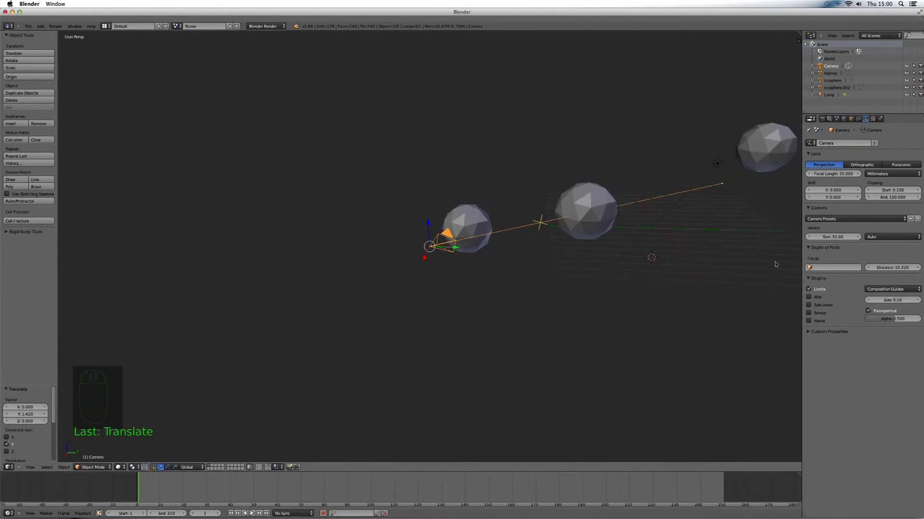
pyautogui.moveTo(873, 268); pyautogui.dragTo(909, 268)
pyautogui.hscroll(5, 700, 224)
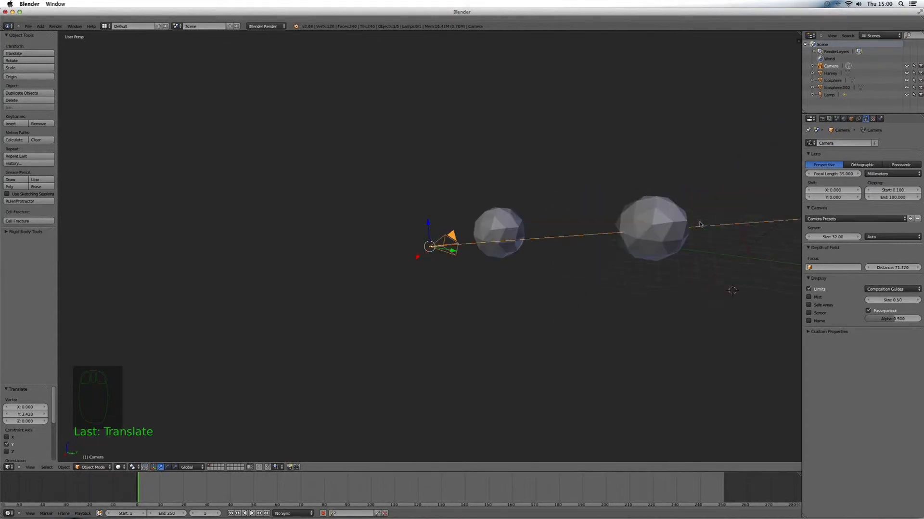
pyautogui.scroll(-3, 700, 224)
pyautogui.scroll(-2, 701, 225)
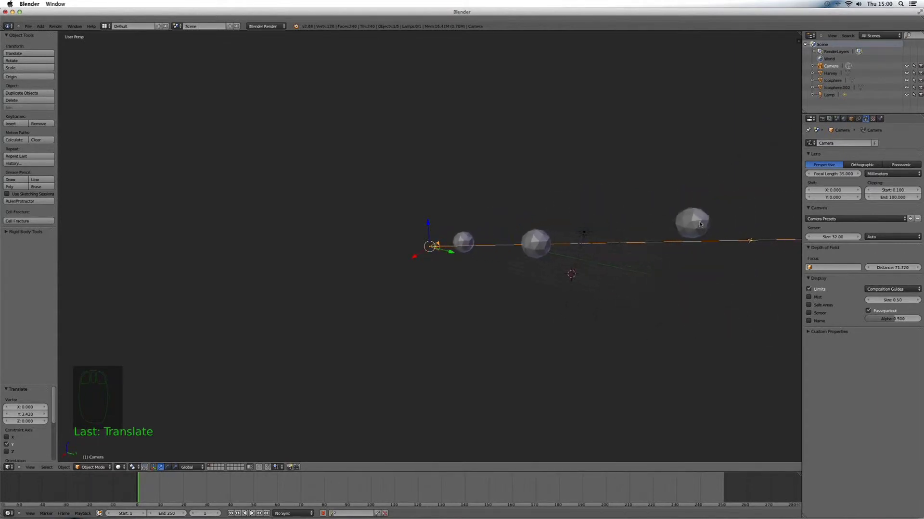
pyautogui.hscroll(3, 705, 288)
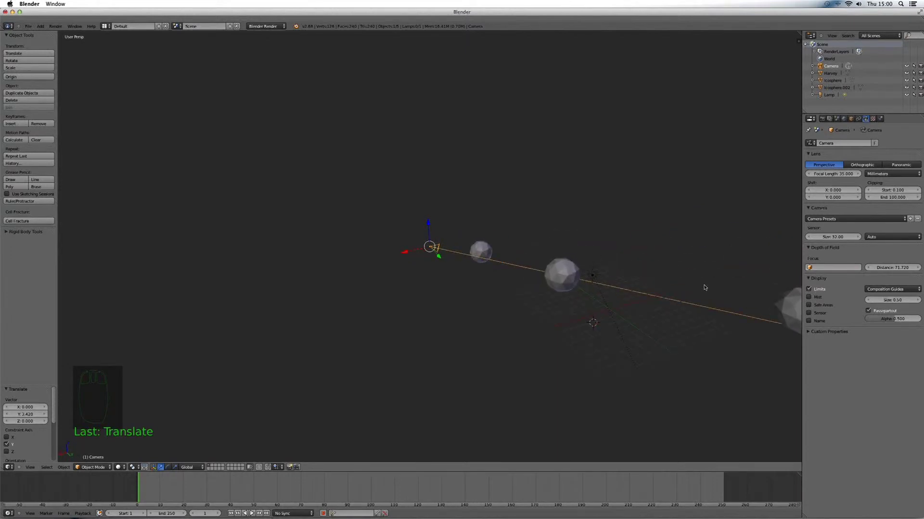
pyautogui.scroll(-1, 704, 288)
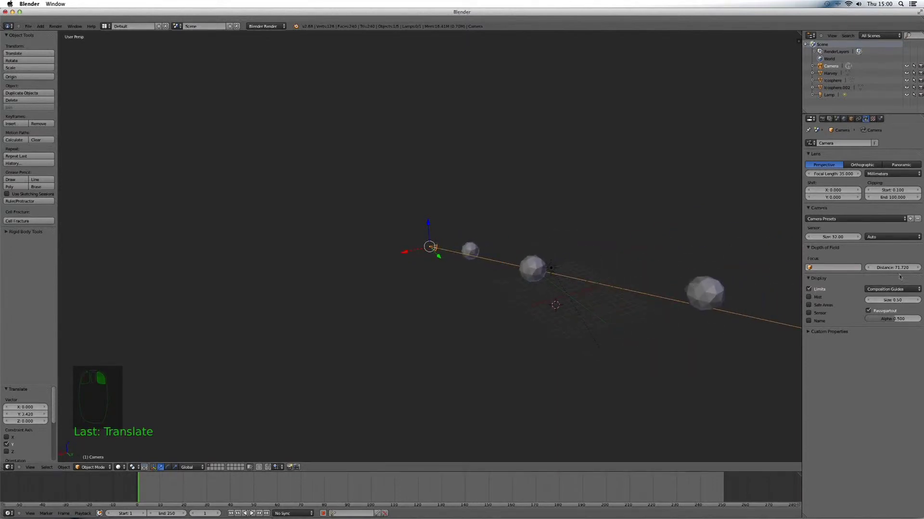
# Set the camera's depth-of-field distance to 40.92
pyautogui.moveTo(899, 267); pyautogui.dragTo(888, 269)
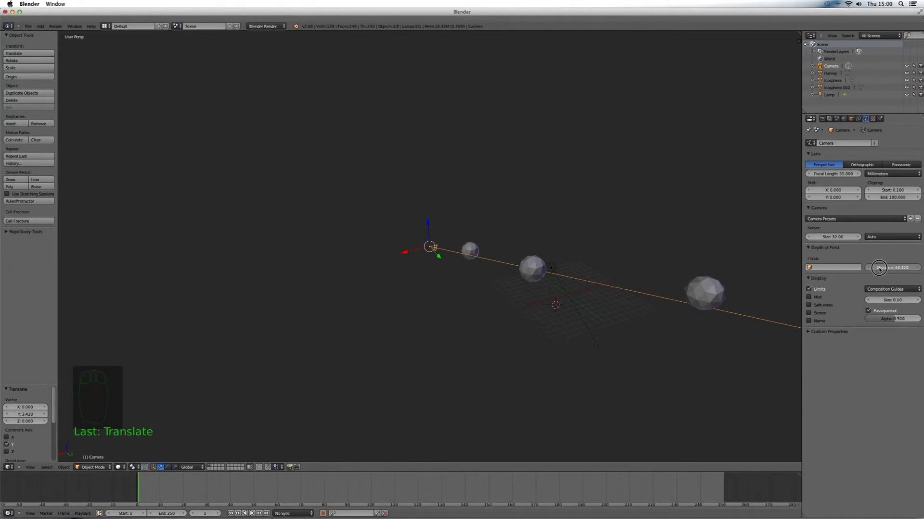
pyautogui.click(879, 269)
pyautogui.write('40.92')
pyautogui.press('Return')
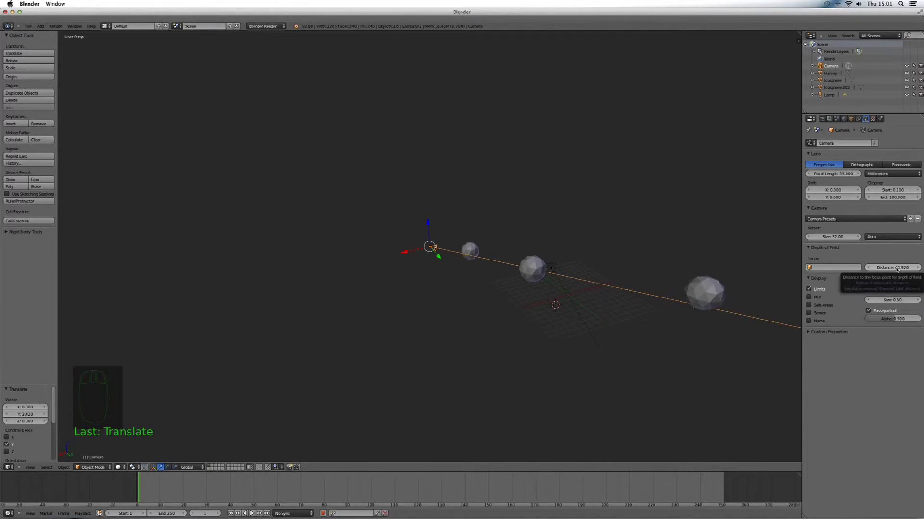
# Keyframe the camera's depth-of-field distance at frame 1, and add a second keyframe of 15.72 at frame 70
pyautogui.press('i')
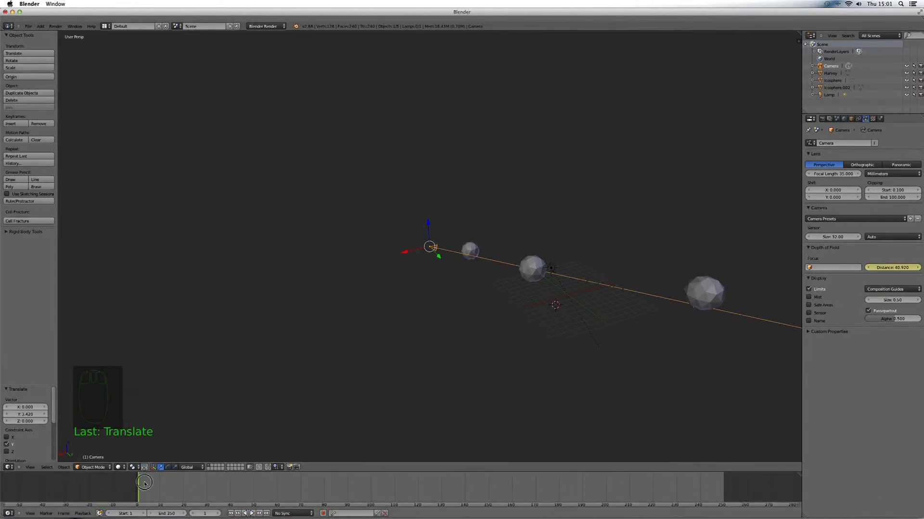
pyautogui.moveTo(146, 486); pyautogui.dragTo(253, 488)
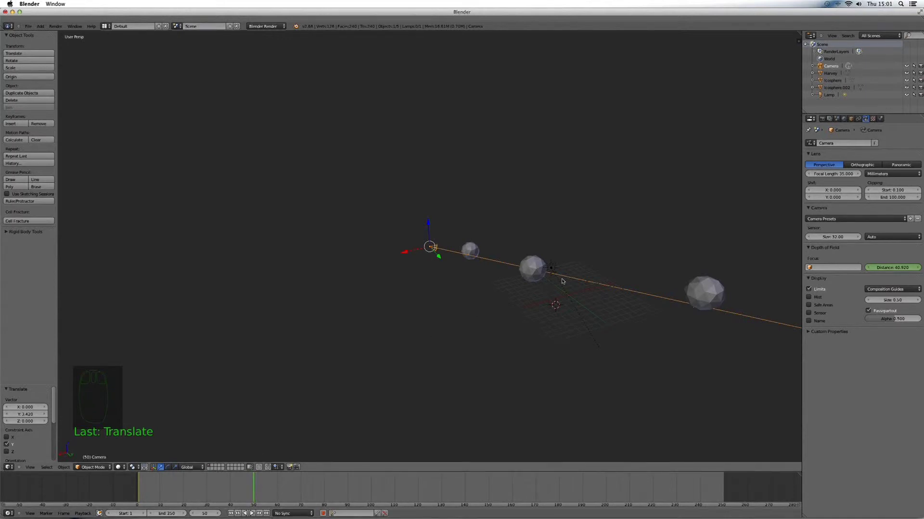
pyautogui.moveTo(253, 488); pyautogui.dragTo(301, 491)
pyautogui.moveTo(888, 268); pyautogui.dragTo(869, 267)
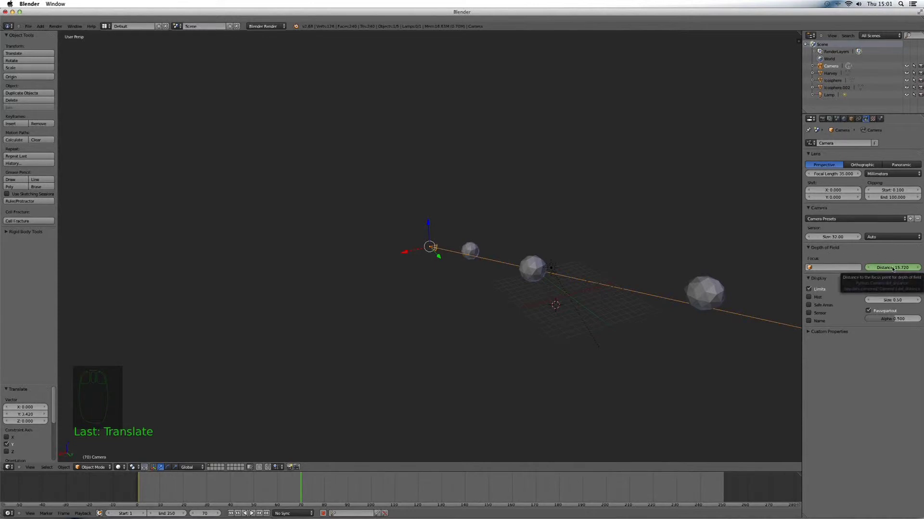
pyautogui.press('i')
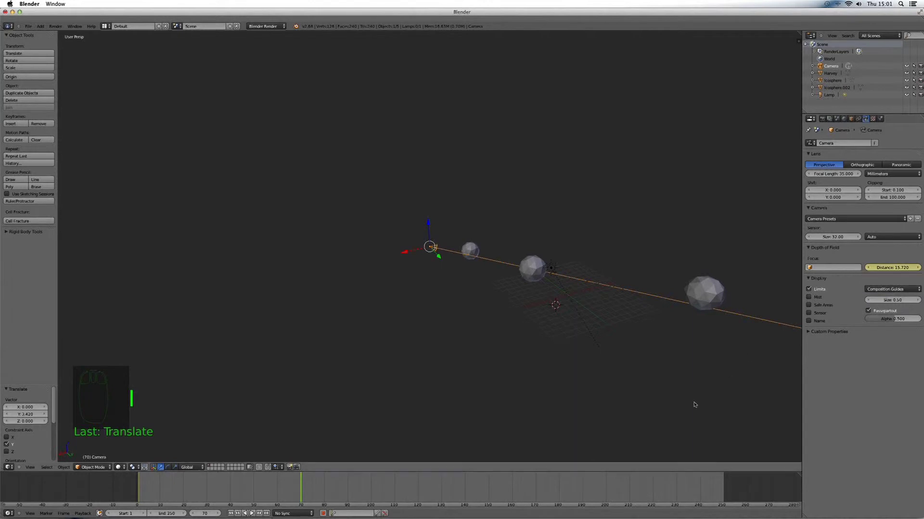
# Scrub through and play back the focus distance animation between frames 1 and 70
pyautogui.moveTo(293, 487); pyautogui.dragTo(181, 495)
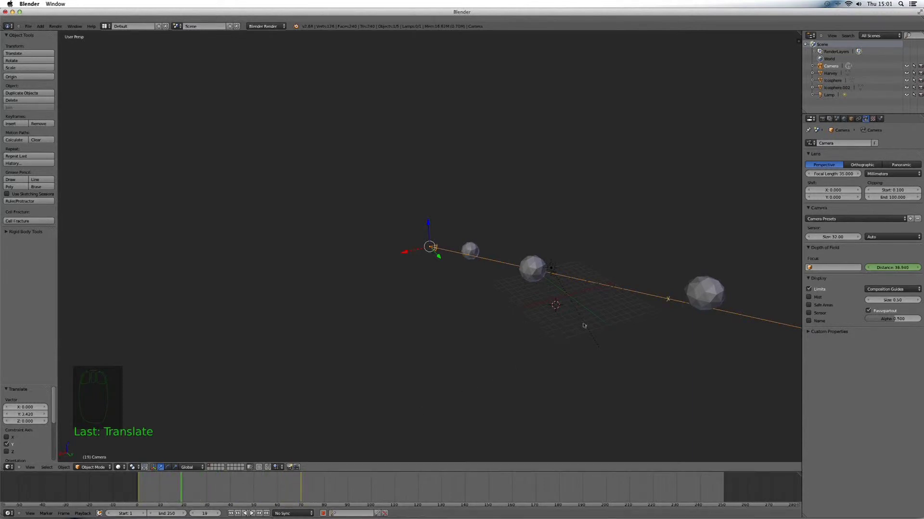
pyautogui.click(144, 484)
pyautogui.moveTo(144, 484)
pyautogui.mouseDown()
pyautogui.moveTo(221, 500)
pyautogui.moveTo(294, 492)
pyautogui.moveTo(139, 490)
pyautogui.mouseUp()
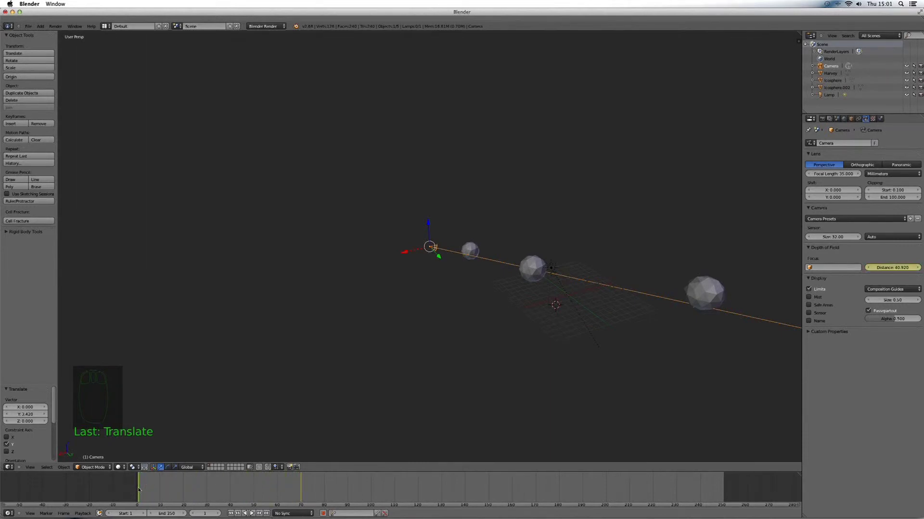
pyautogui.hotkey('alt', 'a')
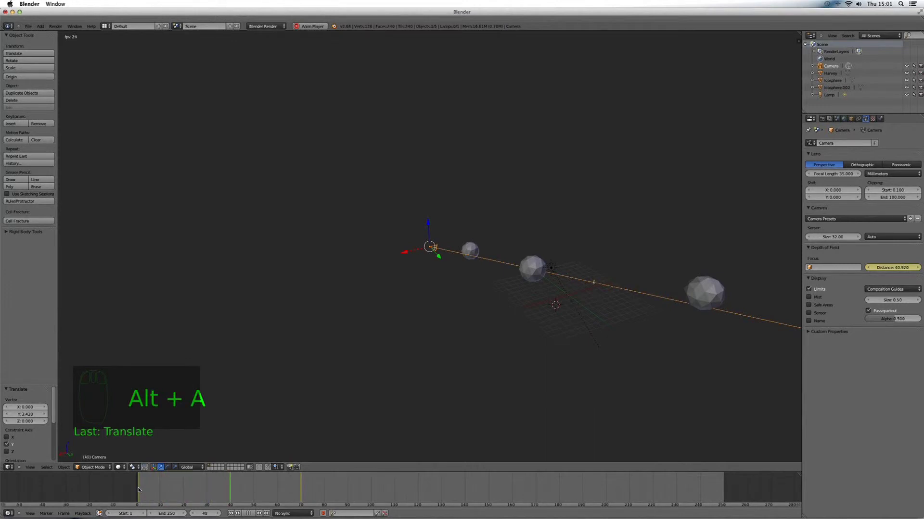
pyautogui.hotkey('alt', 'a')
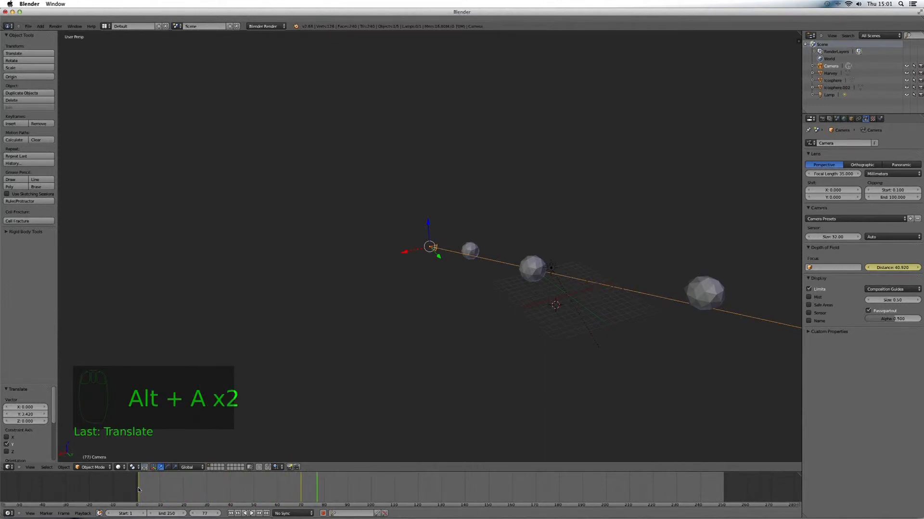
pyautogui.moveTo(139, 490); pyautogui.dragTo(296, 488)
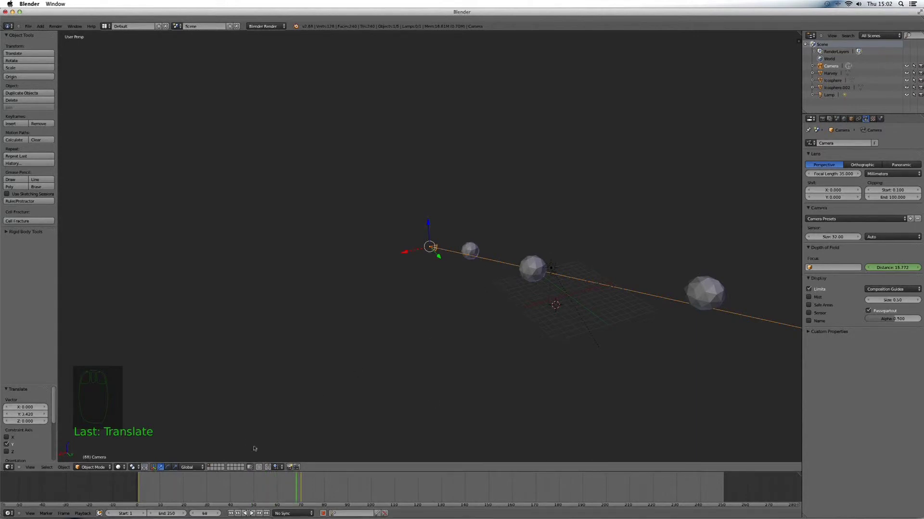
# Delete the depth-of-field distance keyframes at frames 70 and 1
pyautogui.moveTo(298, 484); pyautogui.dragTo(300, 484)
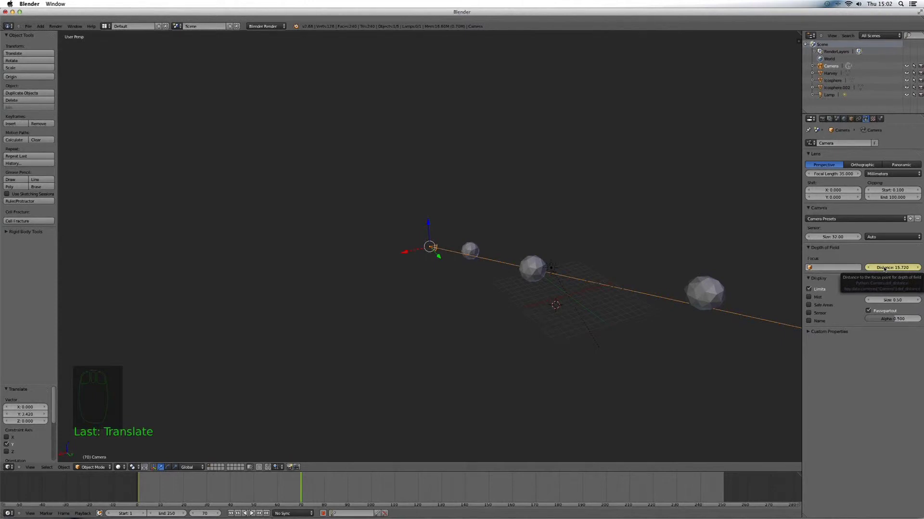
pyautogui.hotkey('alt', 'i')
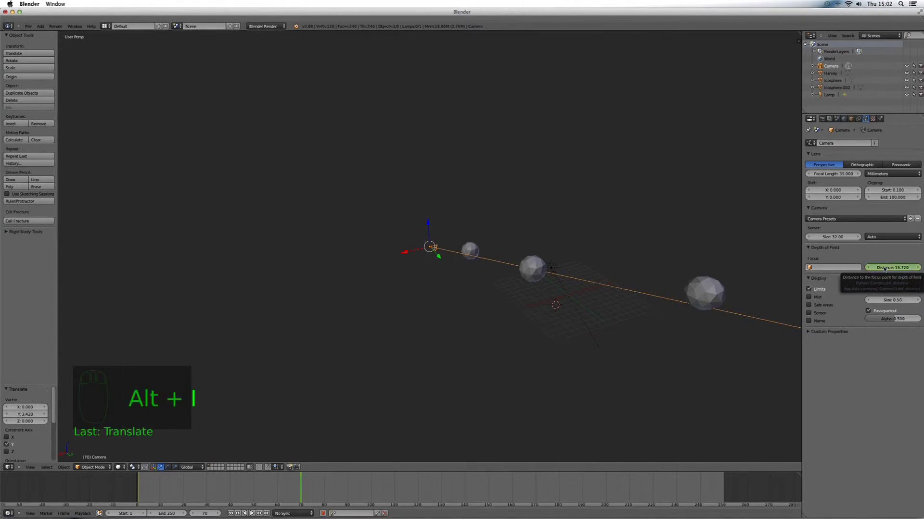
pyautogui.moveTo(162, 492); pyautogui.dragTo(139, 492)
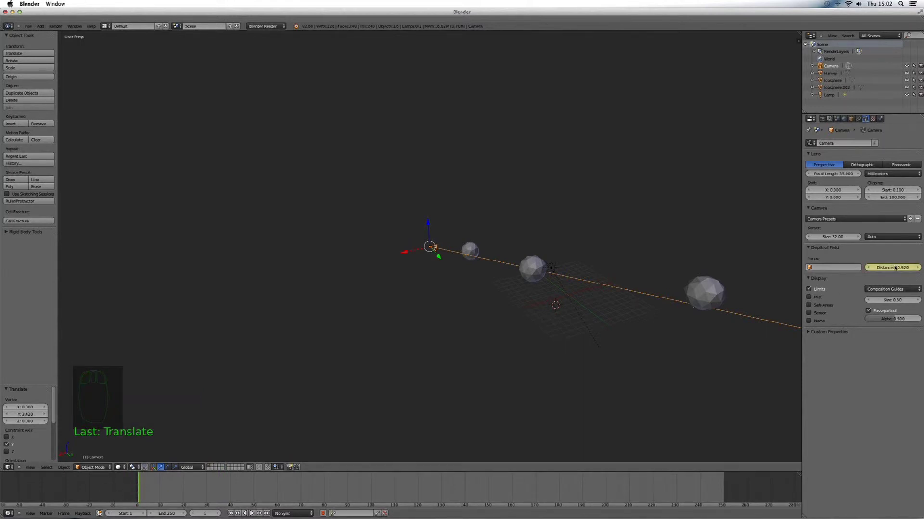
pyautogui.hotkey('alt', 'i')
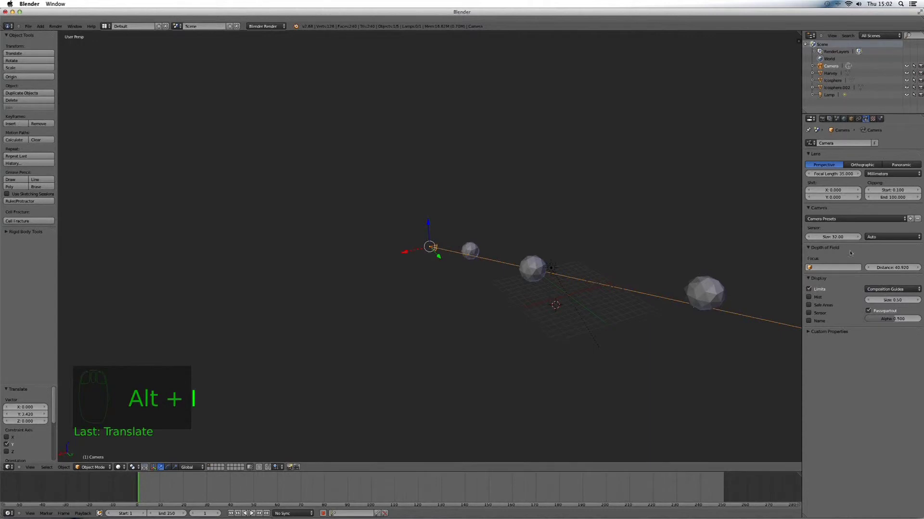
# Set Harvey as the camera's depth-of-field focus object and inspect the row of spheres
pyautogui.click(845, 269)
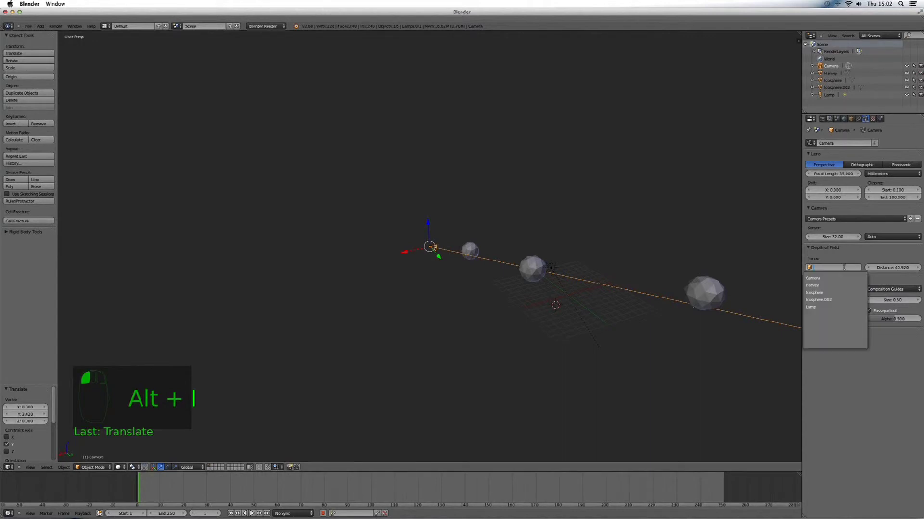
pyautogui.click(828, 286)
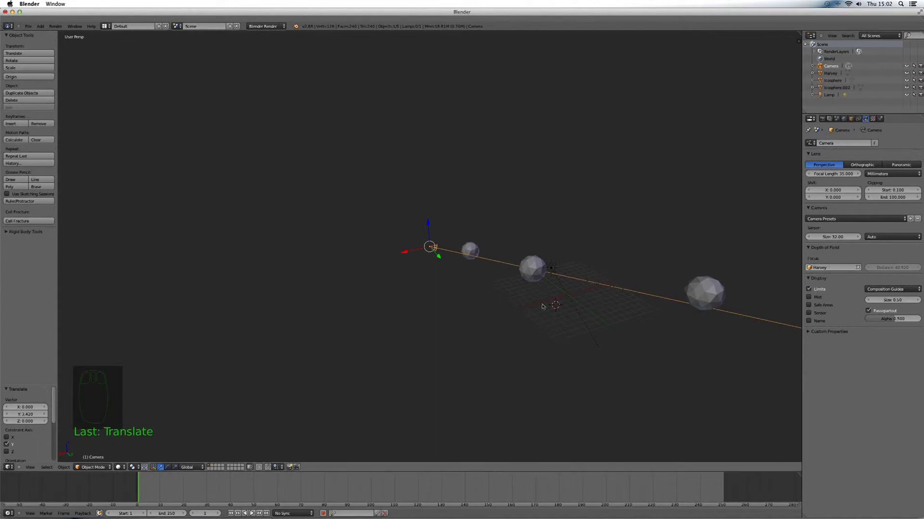
pyautogui.hscroll(10, 485, 295)
pyautogui.hscroll(10, 484, 294)
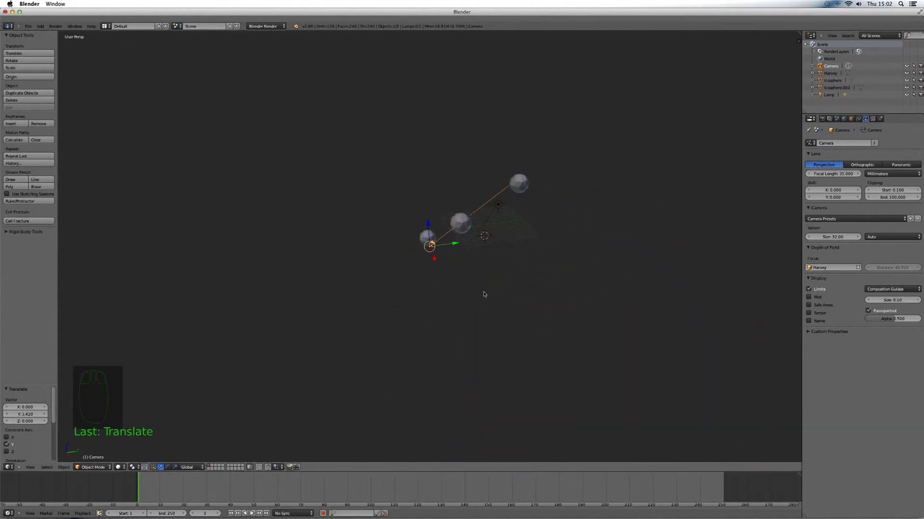
pyautogui.hscroll(2, 485, 295)
# Look through the camera and enlarge the timeline area to about half the window height
pyautogui.press('KP_0')
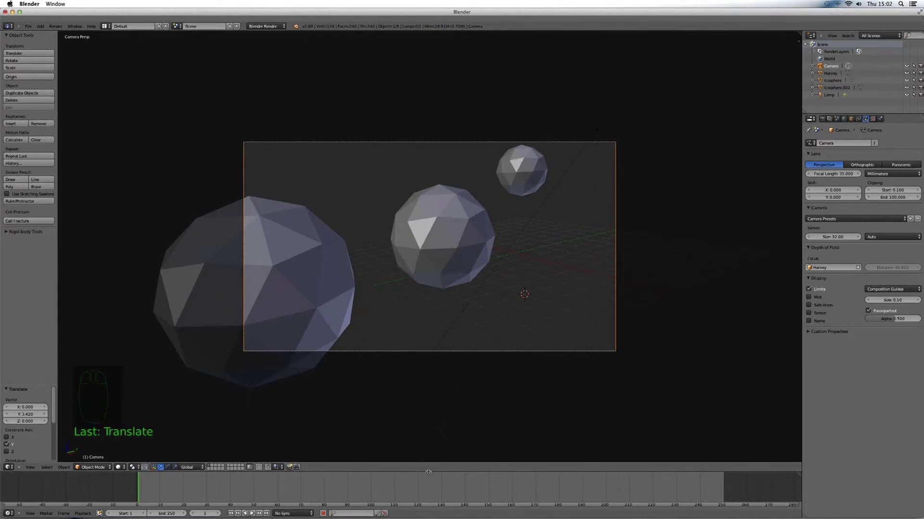
pyautogui.moveTo(428, 472); pyautogui.dragTo(418, 257)
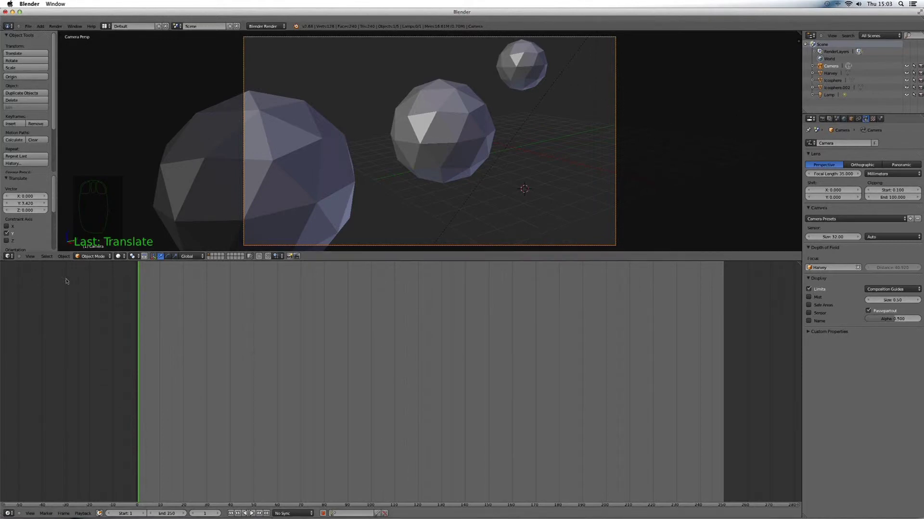
pyautogui.click(7, 257)
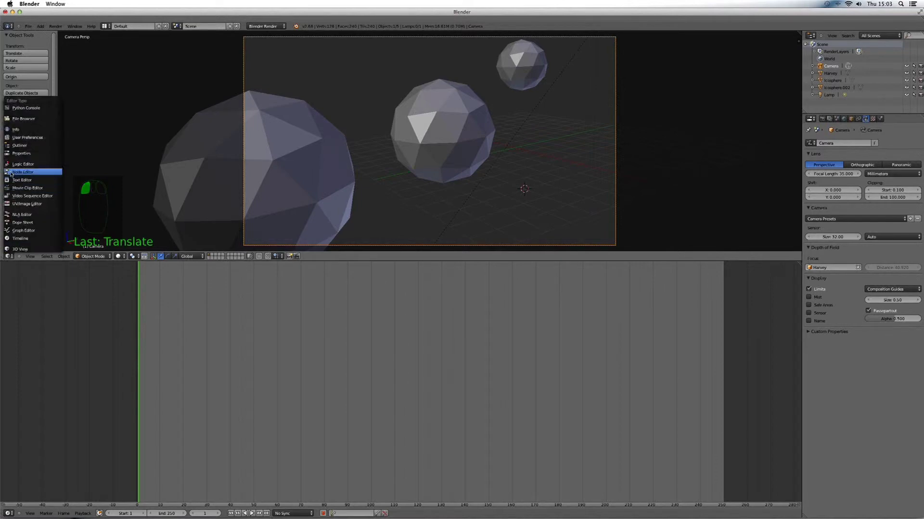
pyautogui.click(25, 238)
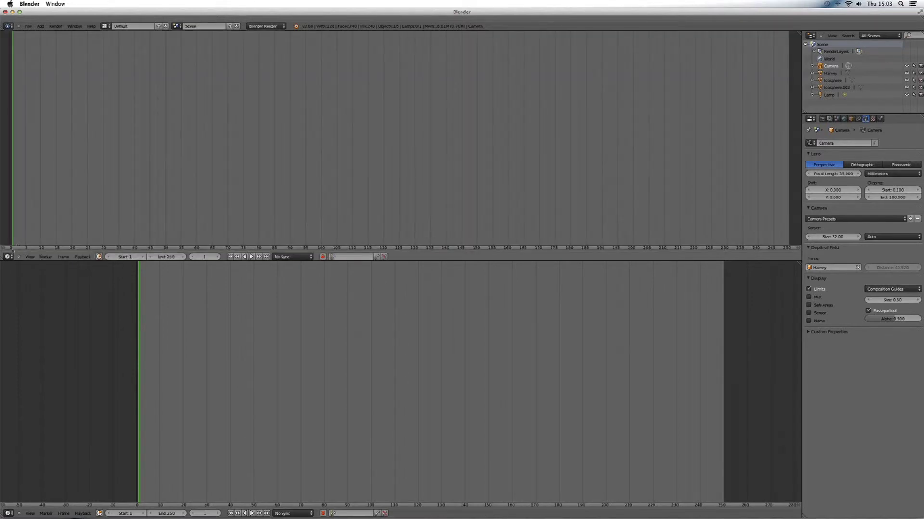
pyautogui.click(7, 257)
pyautogui.click(14, 243)
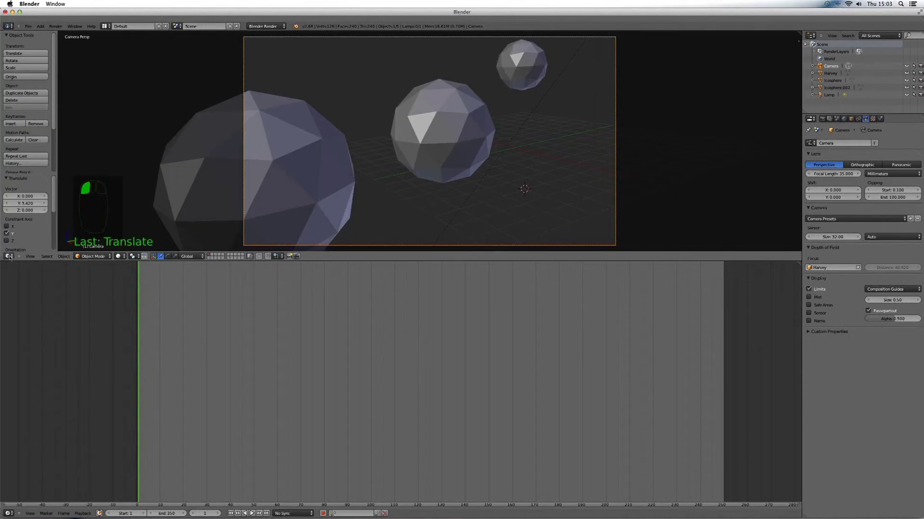
# Change the enlarged timeline area to the Node Editor
pyautogui.click(9, 512)
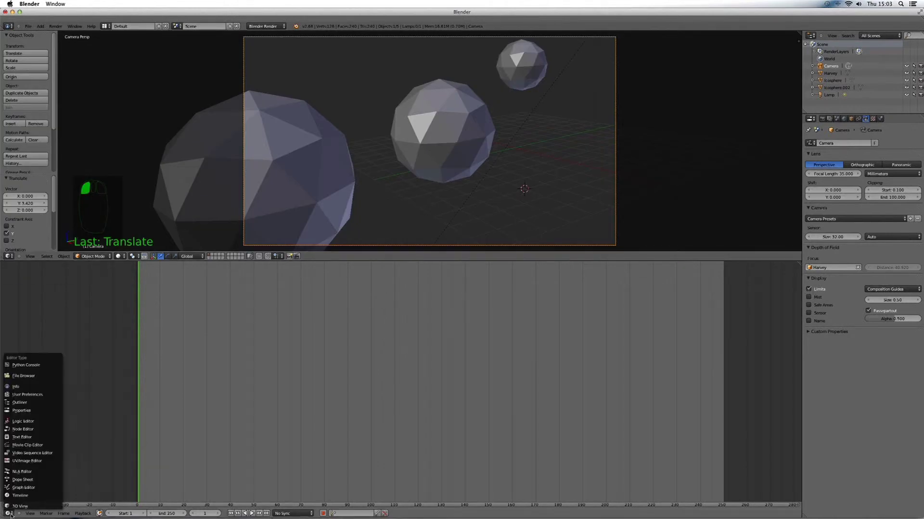
pyautogui.click(34, 430)
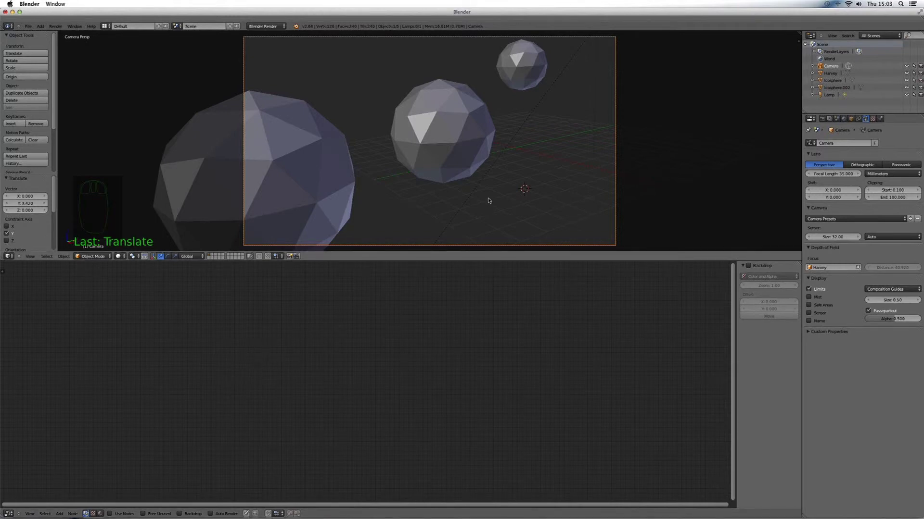
# Set the render resolution scale to 100% and render frame 1 of the scene
pyautogui.click(823, 119)
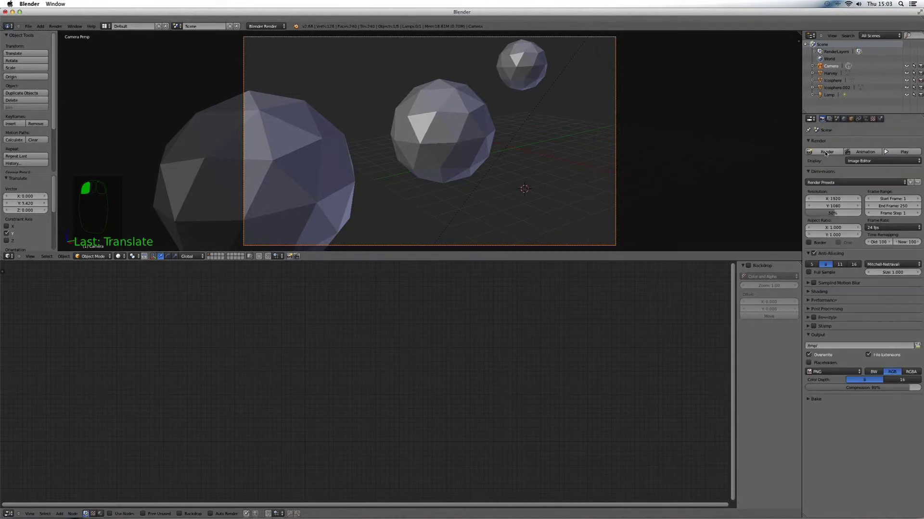
pyautogui.moveTo(833, 213); pyautogui.dragTo(885, 221)
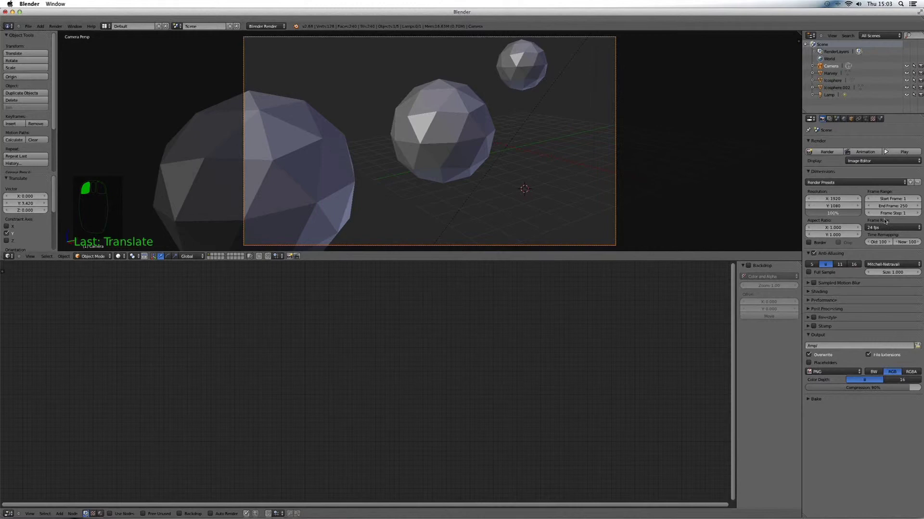
pyautogui.click(827, 152)
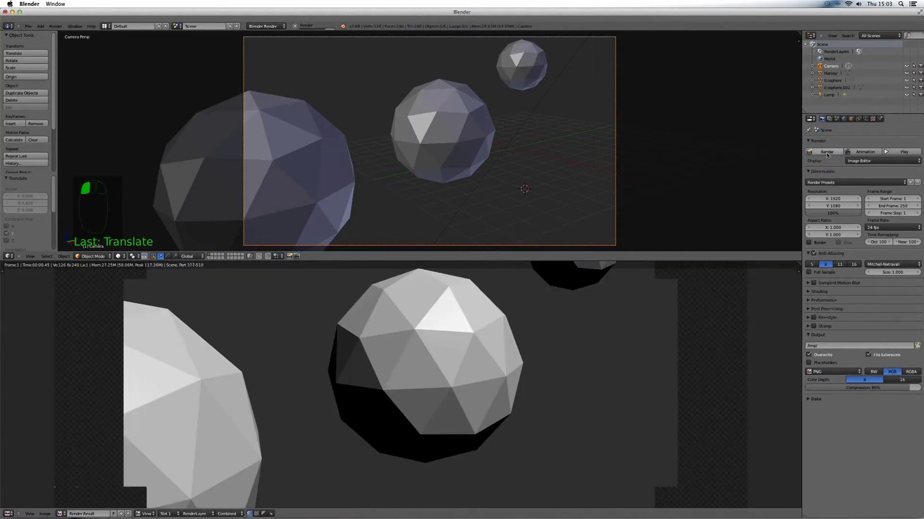
pyautogui.scroll(-1, 583, 355)
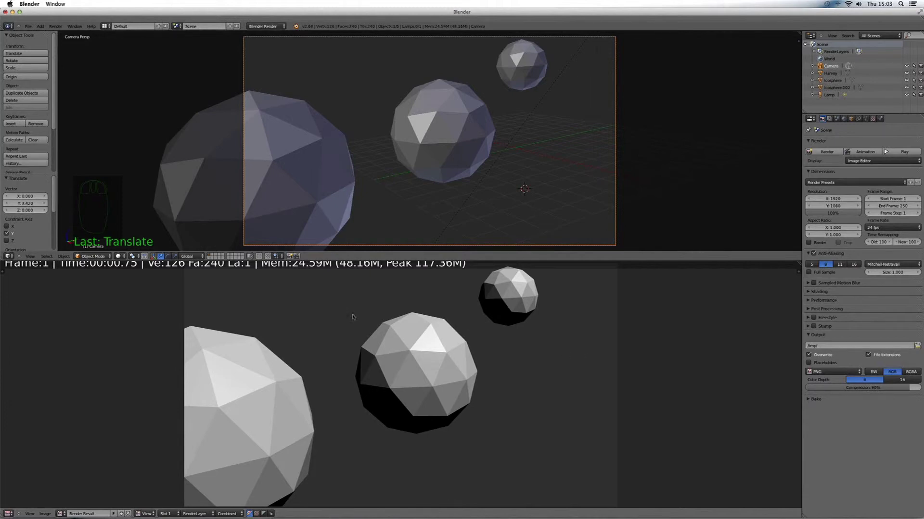
# Change the render display area to the Node Editor for compositing, with Use Nodes and Backdrop enabled
pyautogui.click(9, 514)
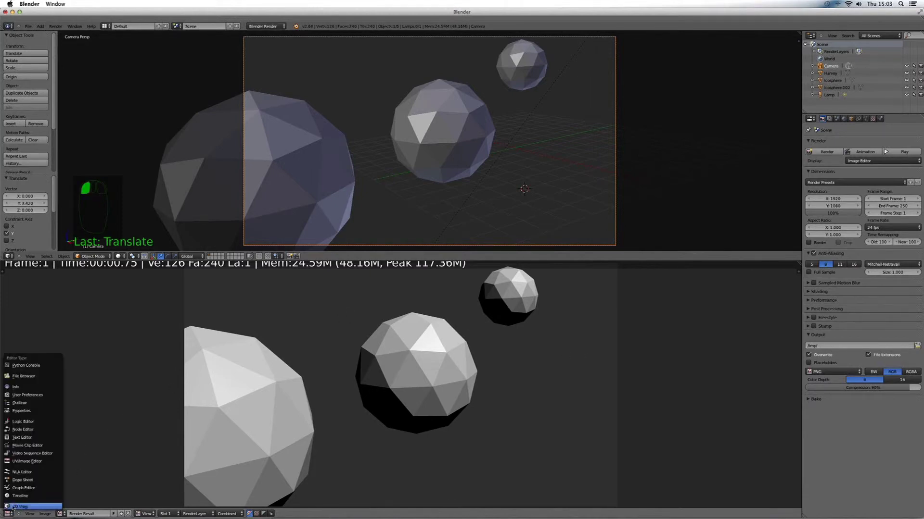
pyautogui.click(23, 430)
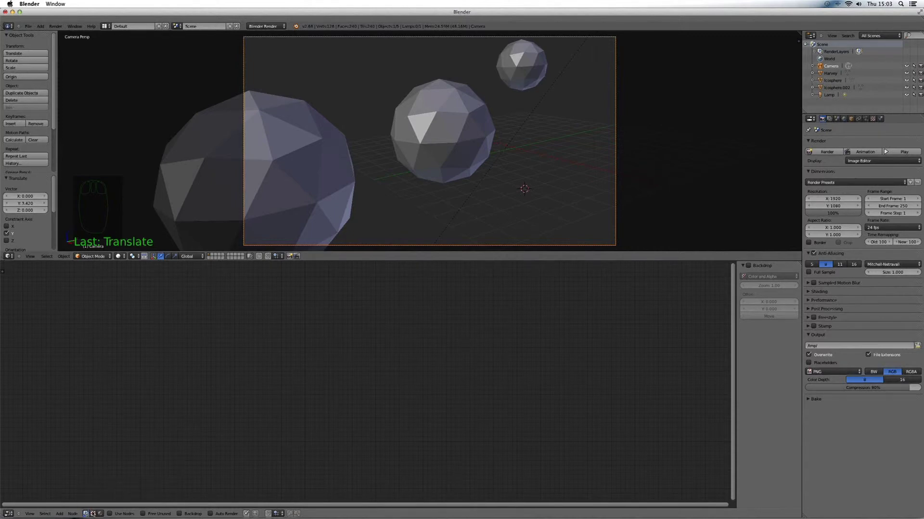
pyautogui.click(85, 515)
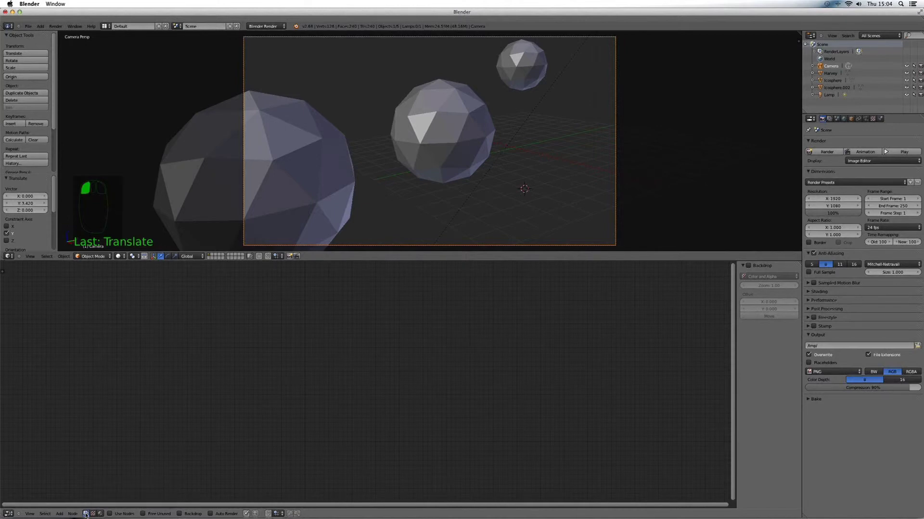
pyautogui.click(110, 514)
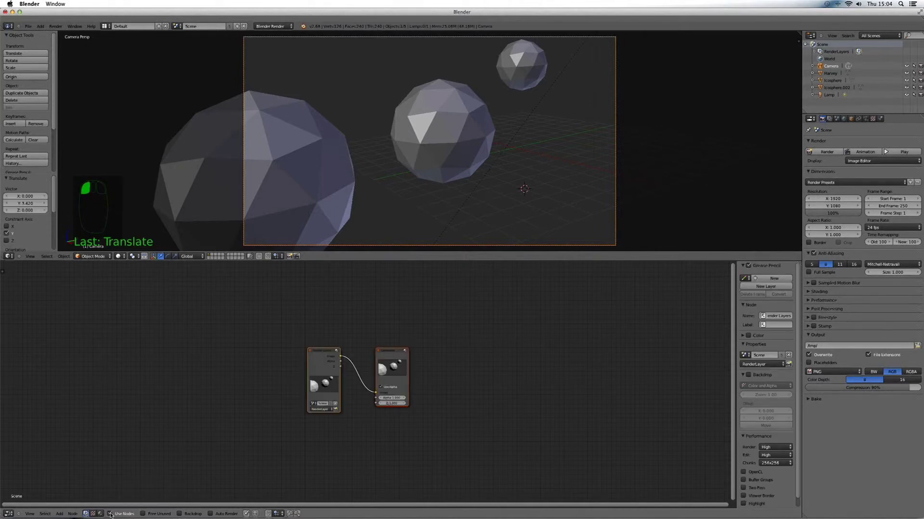
pyautogui.click(180, 514)
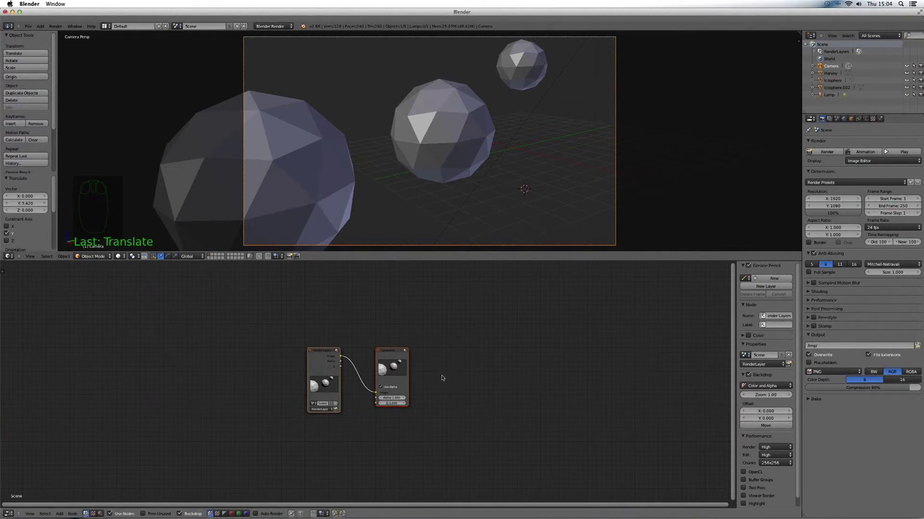
# Spread the Render Layers and Composite nodes far apart to make room between them
pyautogui.scroll(5, 442, 378)
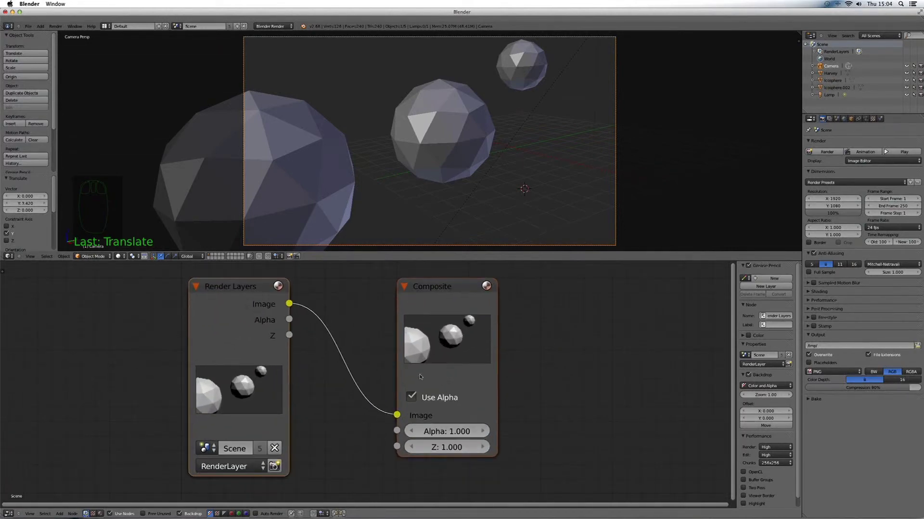
pyautogui.scroll(-3, 317, 360)
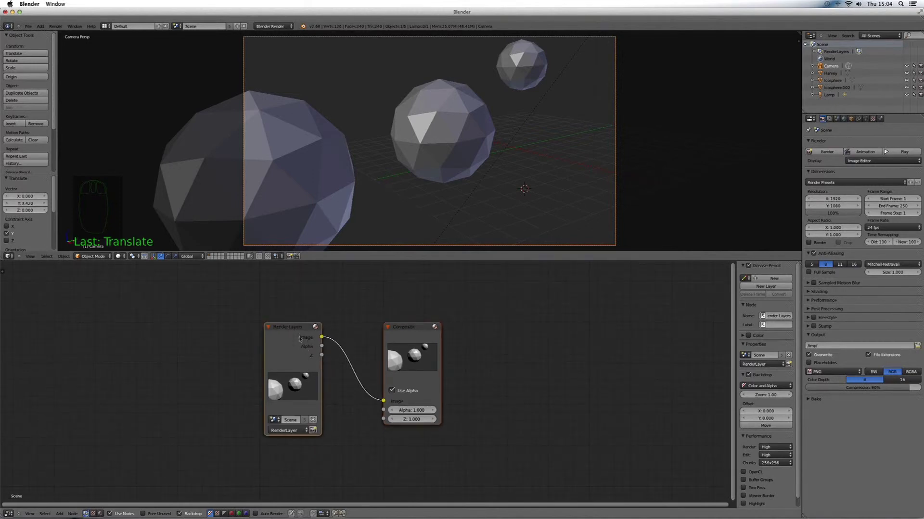
pyautogui.moveTo(282, 327); pyautogui.dragTo(110, 326)
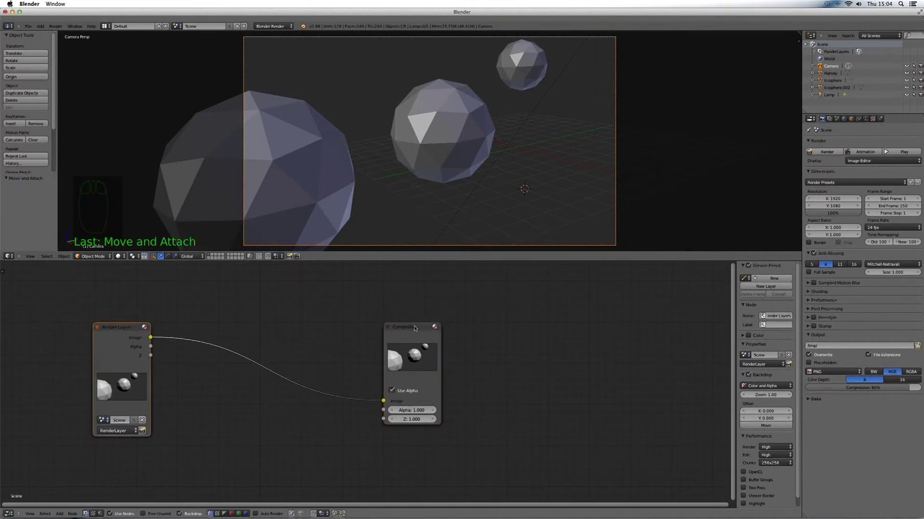
pyautogui.moveTo(414, 328); pyautogui.dragTo(676, 299)
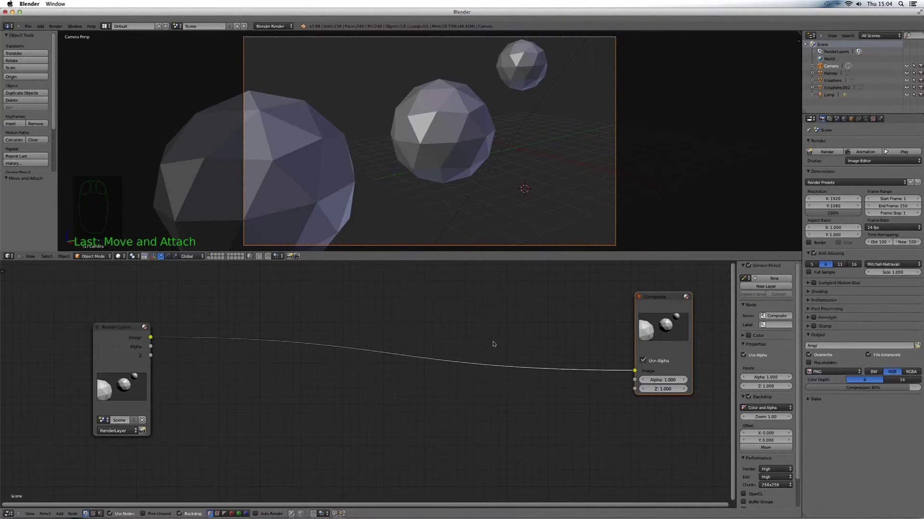
# Add a Defocus filter node into the link between Render Layers and Composite, and position it beside Render Layers
pyautogui.click(62, 514)
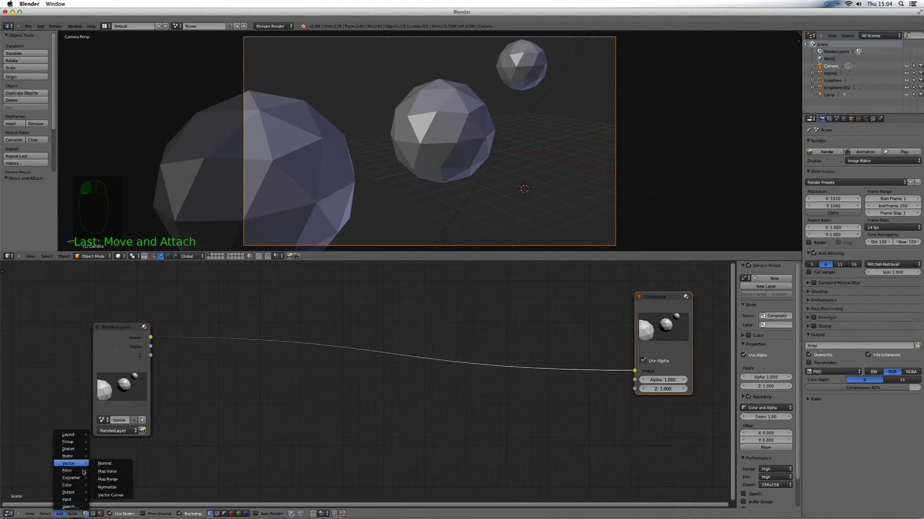
pyautogui.moveTo(80, 471)
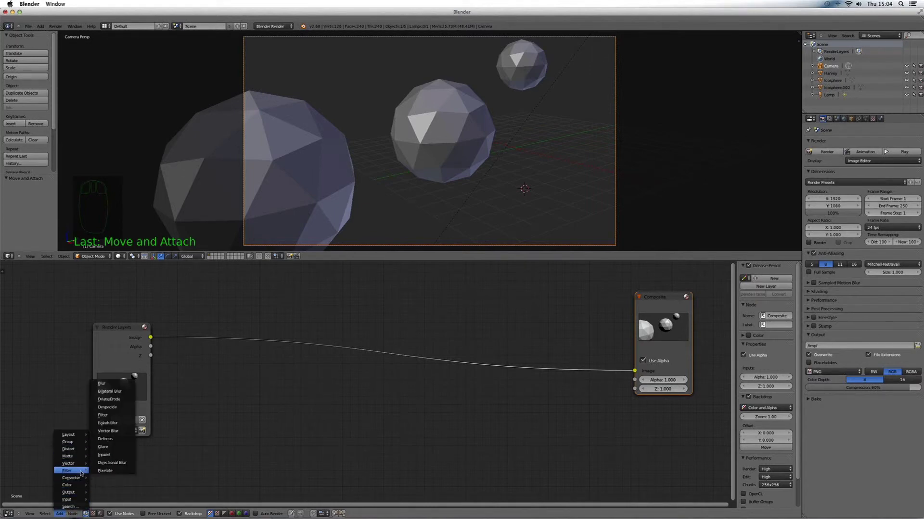
pyautogui.click(108, 439)
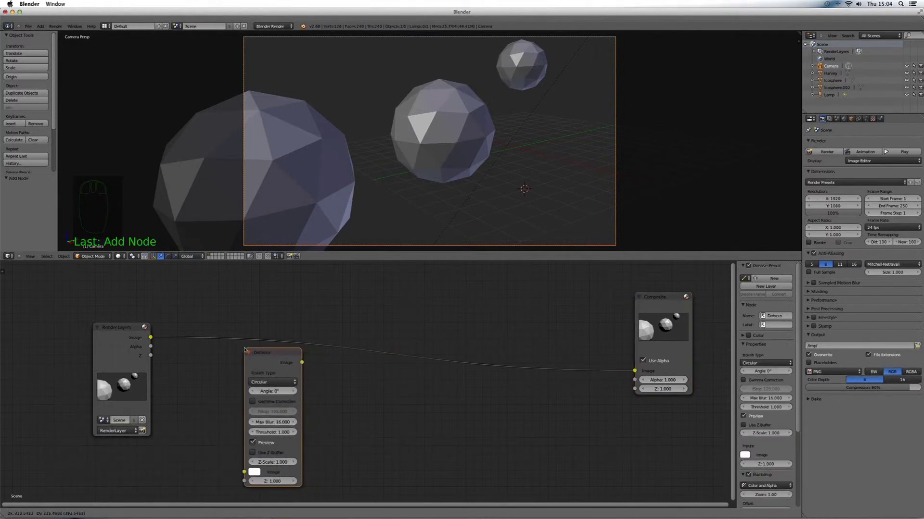
pyautogui.click(246, 321)
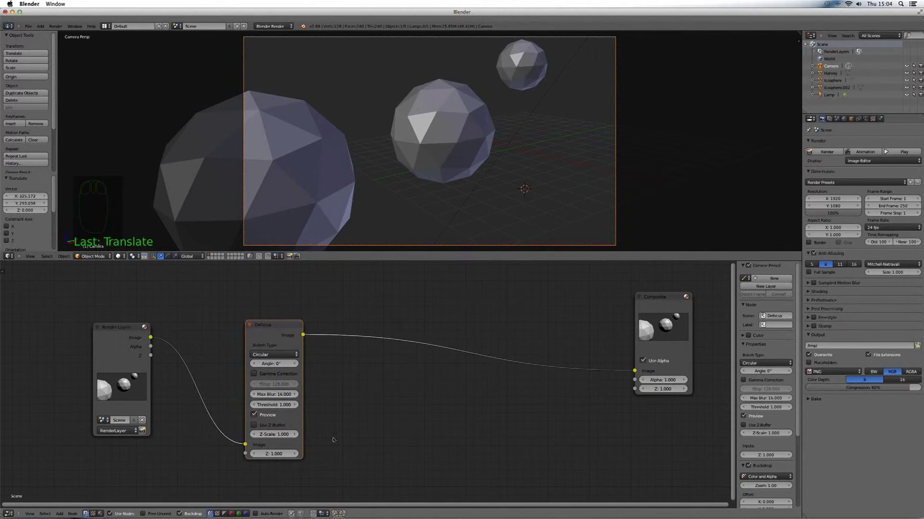
pyautogui.press('g')
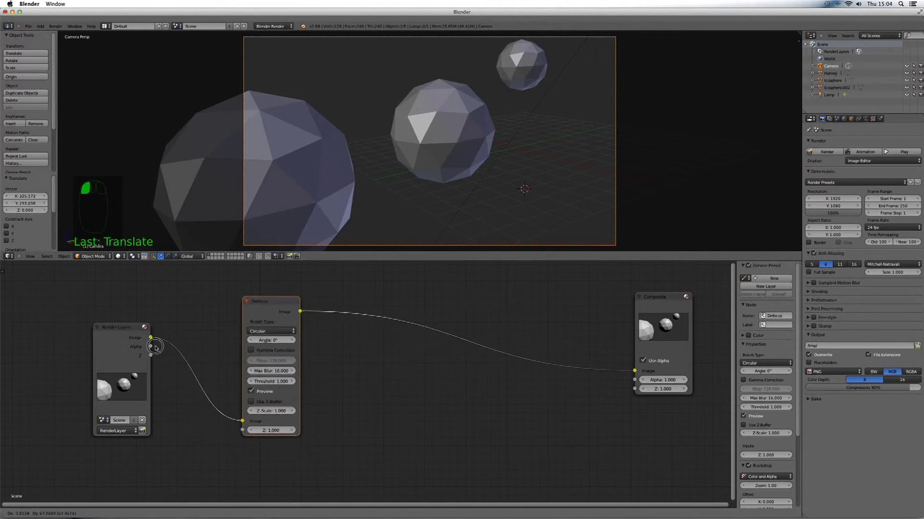
pyautogui.click(156, 351)
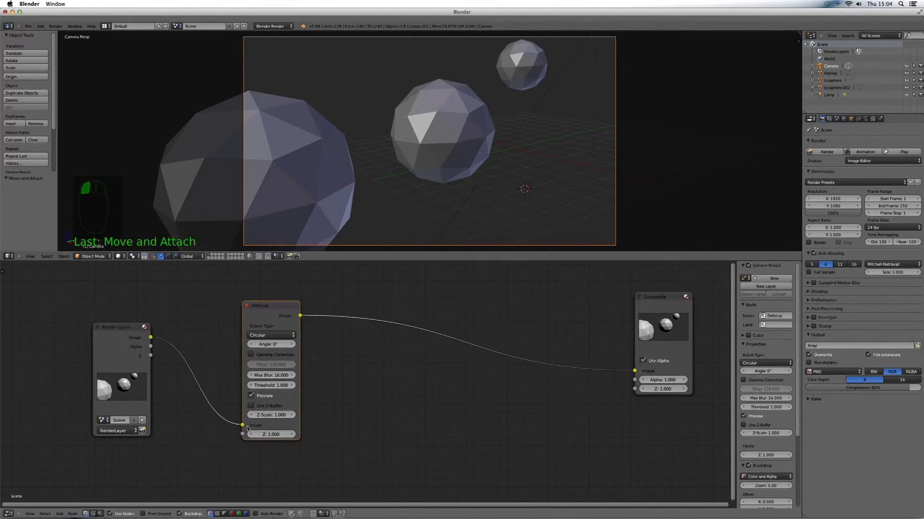
# Link the Render Layers Z output to the Defocus Z input, enable Use Z-Buffer and disable Preview on the Defocus node
pyautogui.moveTo(150, 356); pyautogui.dragTo(242, 435)
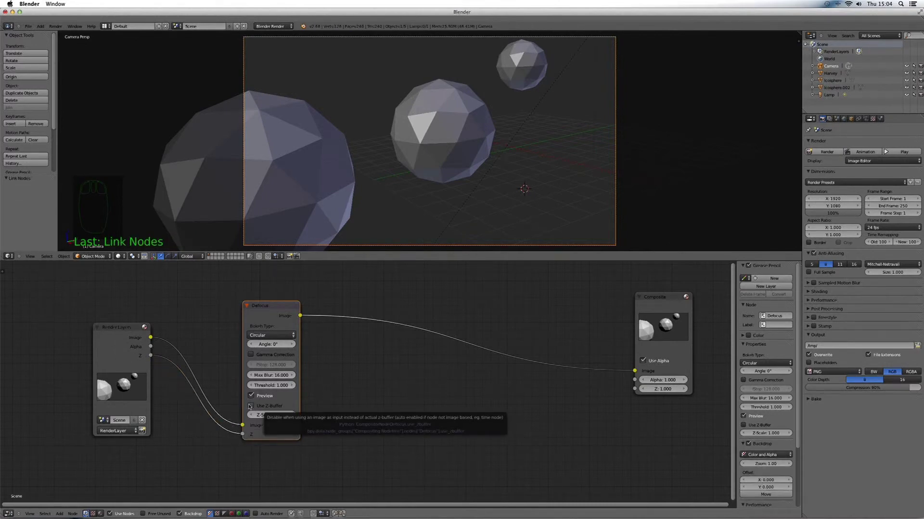
pyautogui.click(250, 406)
pyautogui.click(250, 397)
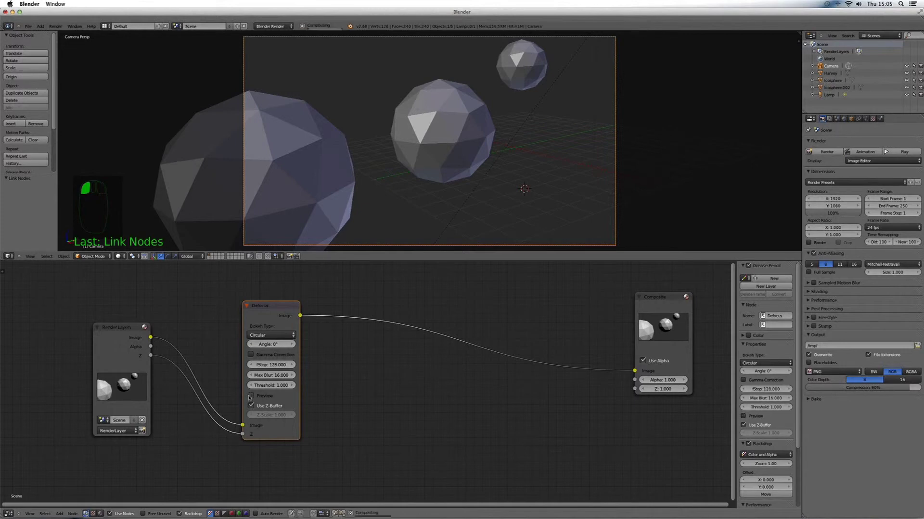
# Add a Viewer output node between Defocus and Composite, and feed it the Defocus image output
pyautogui.click(59, 514)
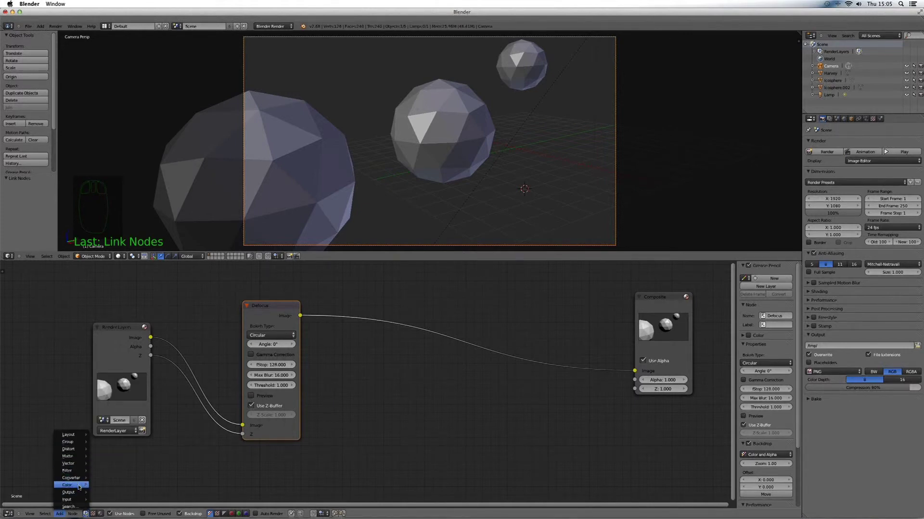
pyautogui.moveTo(80, 493)
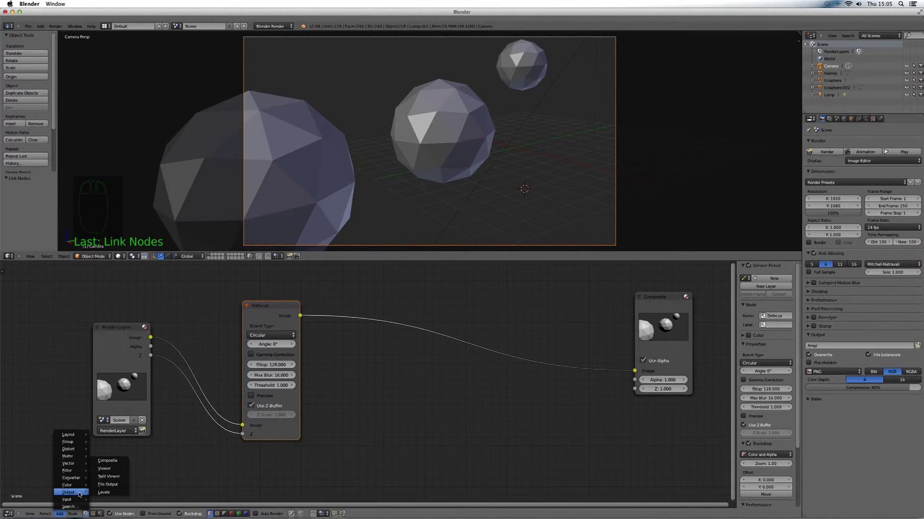
pyautogui.click(105, 469)
pyautogui.click(417, 359)
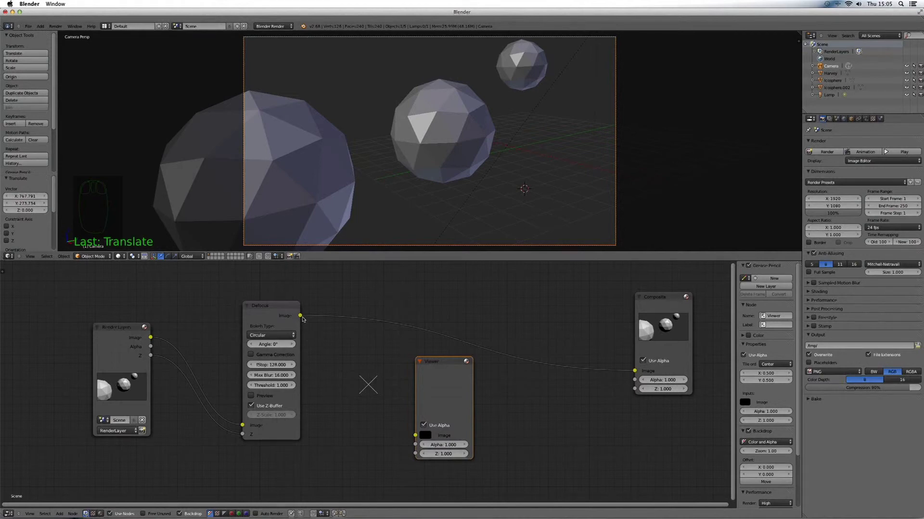
pyautogui.moveTo(300, 316); pyautogui.dragTo(414, 436)
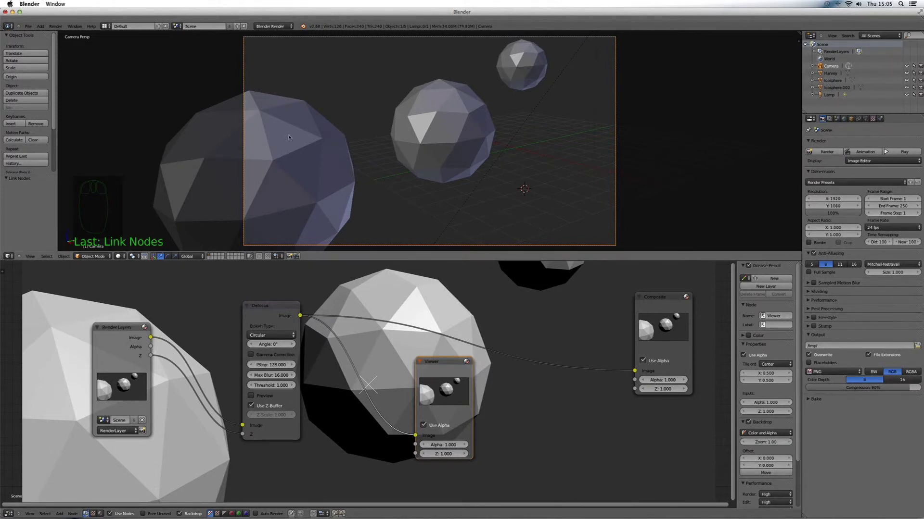
# Render the scene with the Defocus node in place, select the middle sphere Harvey and render again
pyautogui.click(301, 132)
pyautogui.click(836, 152)
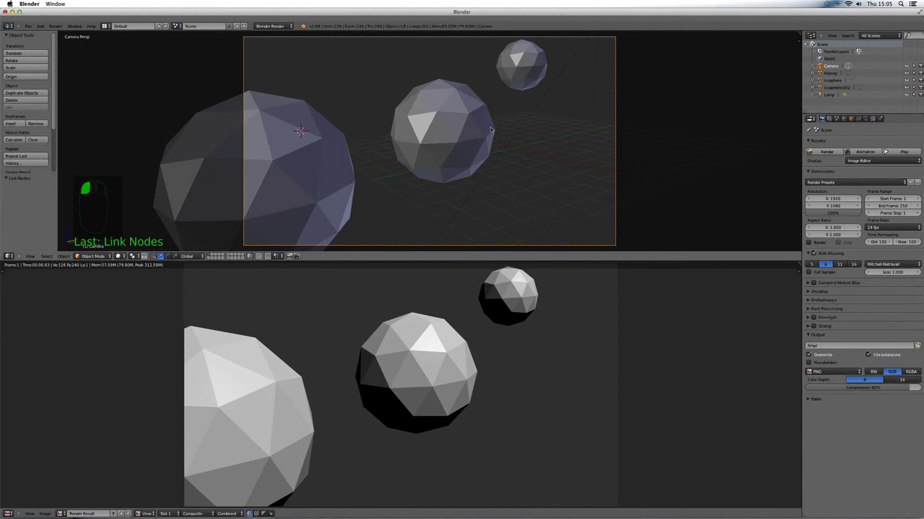
pyautogui.rightClick(435, 134)
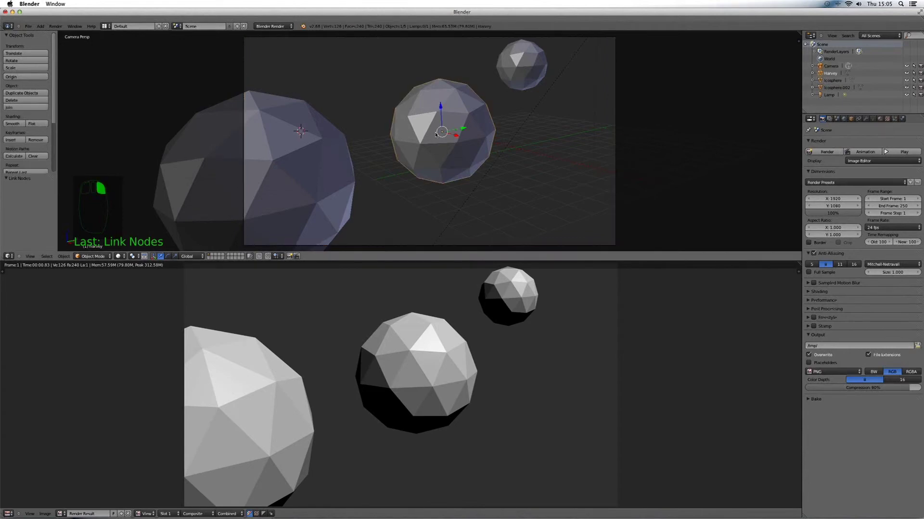
pyautogui.click(818, 149)
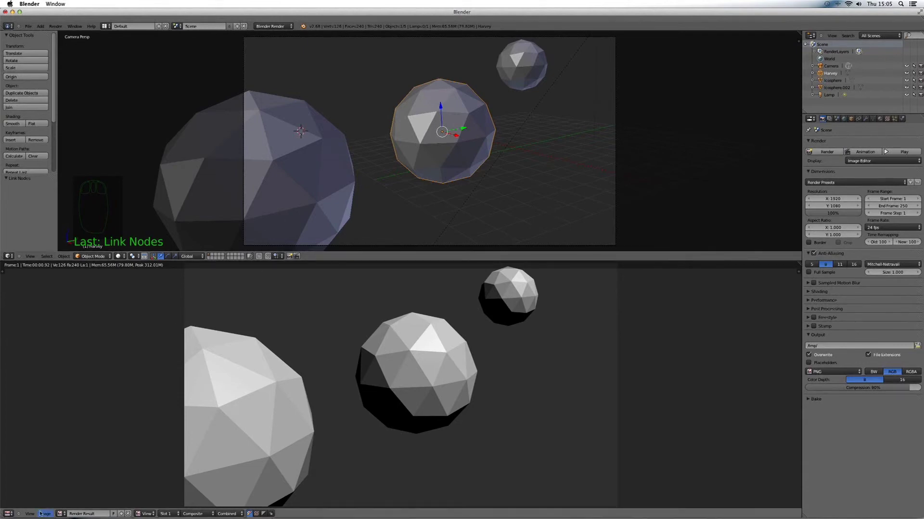
# Return to the Node Editor and lower the Defocus node's fStop to about 2.206
pyautogui.click(8, 514)
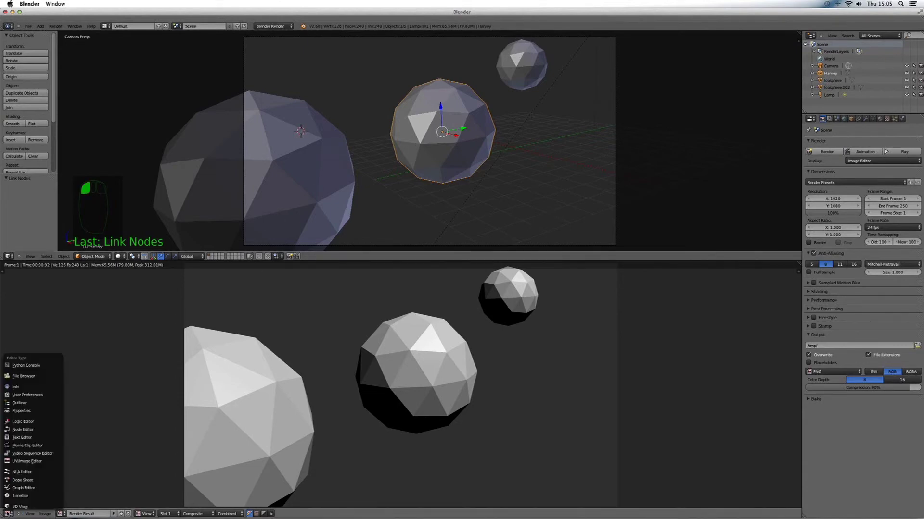
pyautogui.click(17, 430)
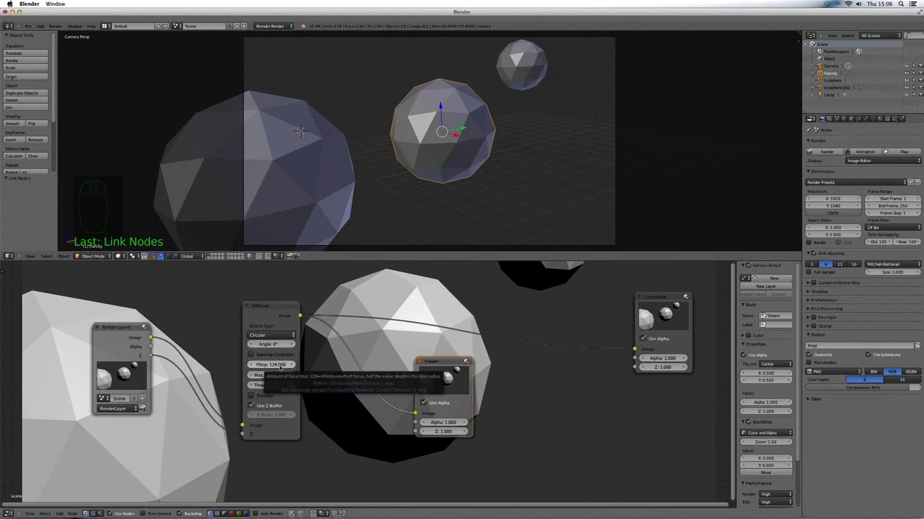
pyautogui.moveTo(280, 368); pyautogui.dragTo(176, 361)
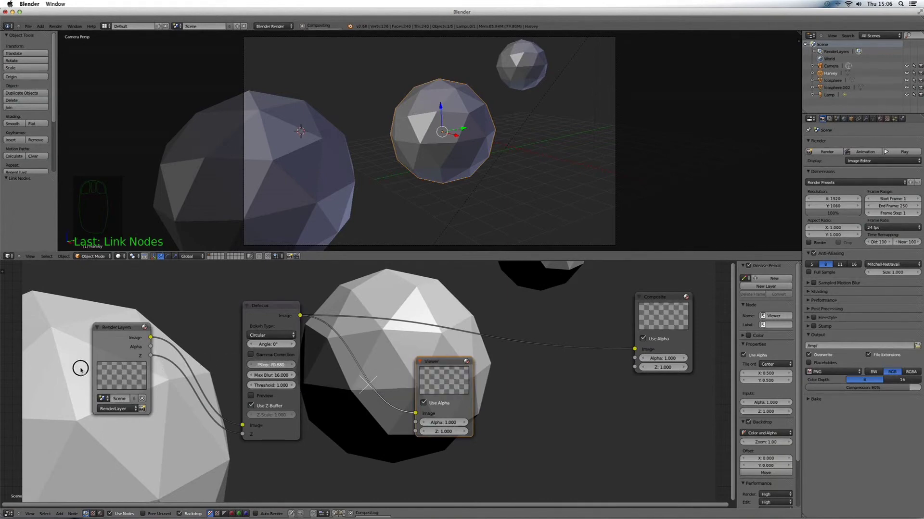
pyautogui.moveTo(80, 368); pyautogui.dragTo(23, 364)
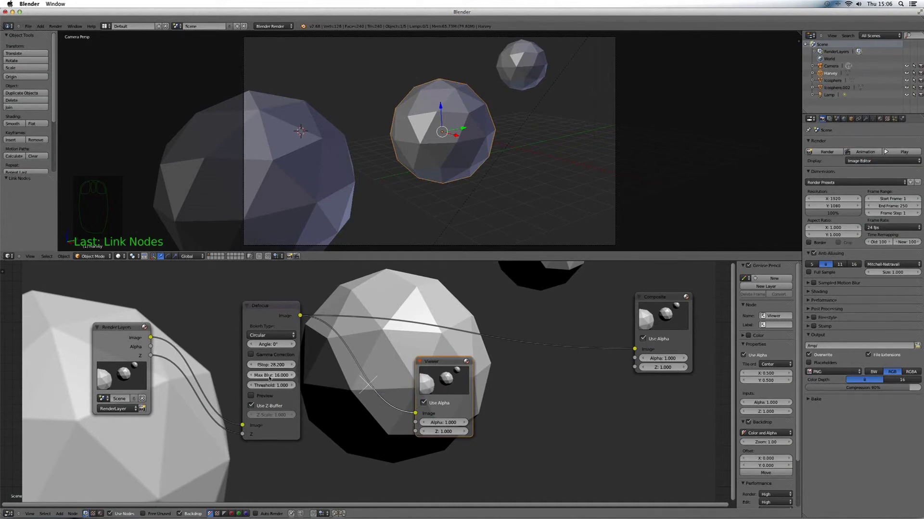
pyautogui.moveTo(270, 365); pyautogui.dragTo(126, 371)
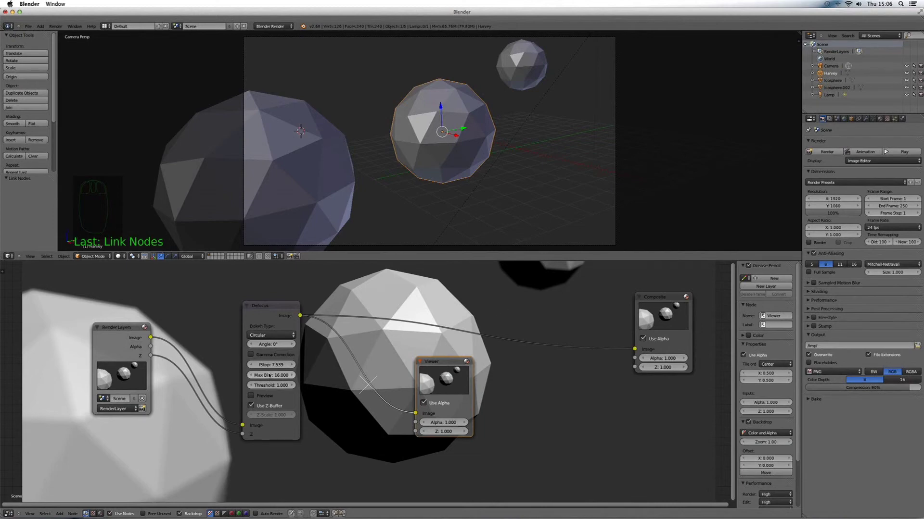
pyautogui.moveTo(271, 364); pyautogui.dragTo(214, 365)
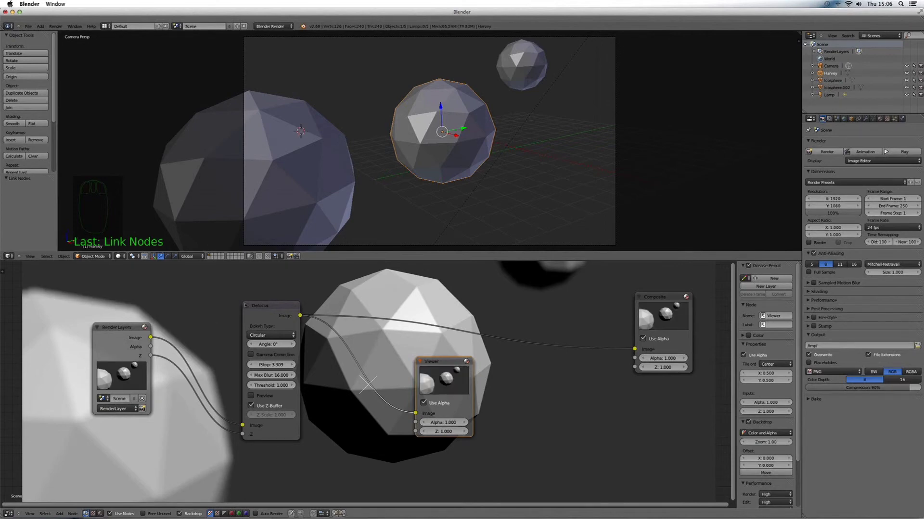
pyautogui.moveTo(281, 366); pyautogui.dragTo(242, 365)
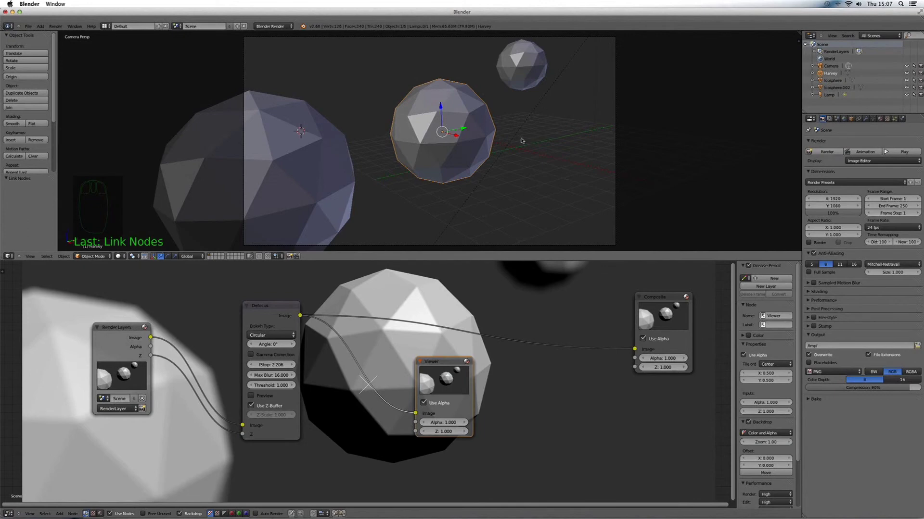
# Select the camera, render the defocused scene, inspect the result and open the camera's lens and depth-of-field settings
pyautogui.rightClick(505, 38)
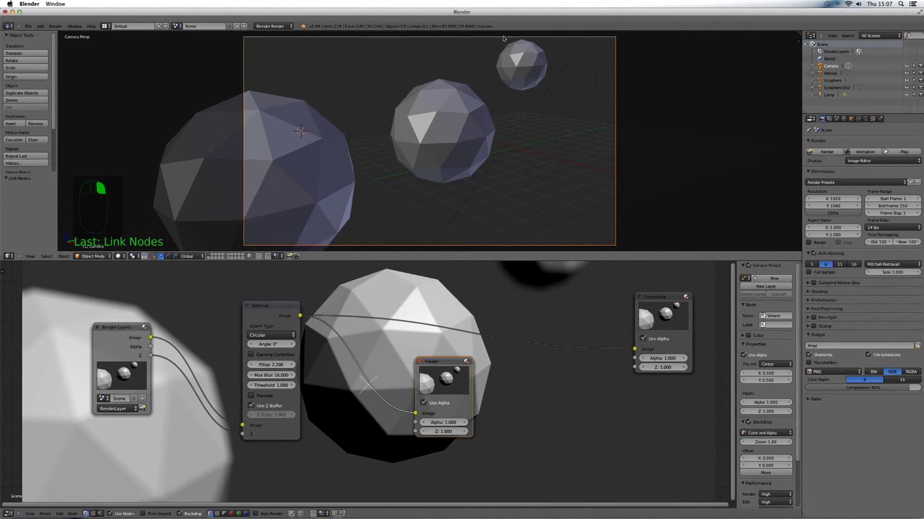
pyautogui.click(826, 152)
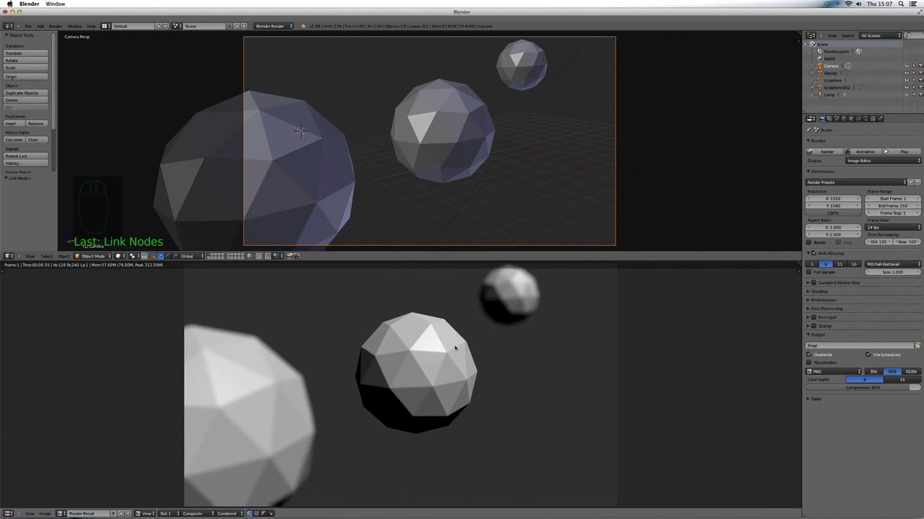
pyautogui.scroll(2, 456, 346)
pyautogui.scroll(-2, 455, 346)
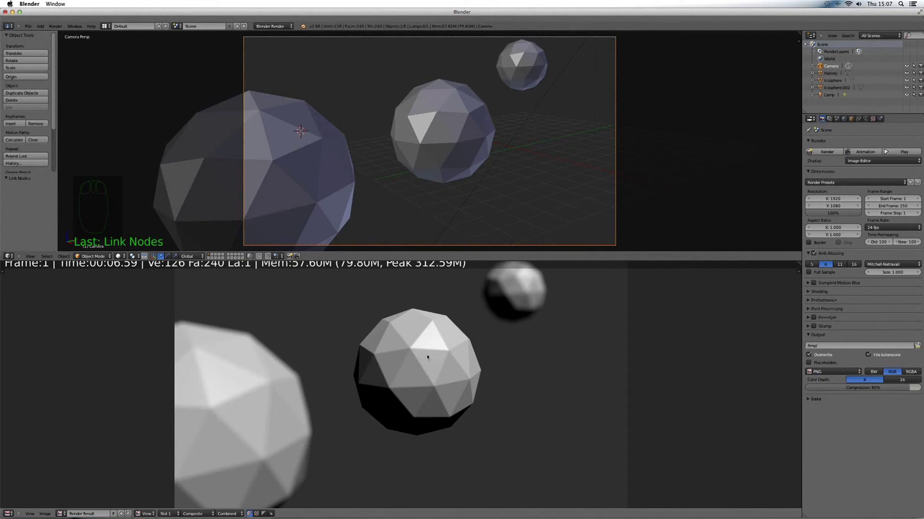
pyautogui.click(864, 119)
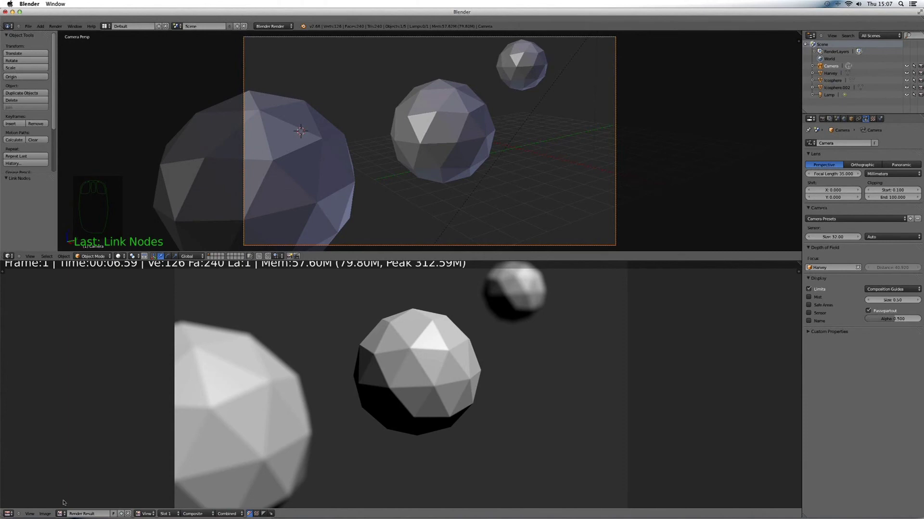
# Return to the Node Editor, lower the Defocus node's fStop to about 0.965 and render the scene again
pyautogui.click(8, 514)
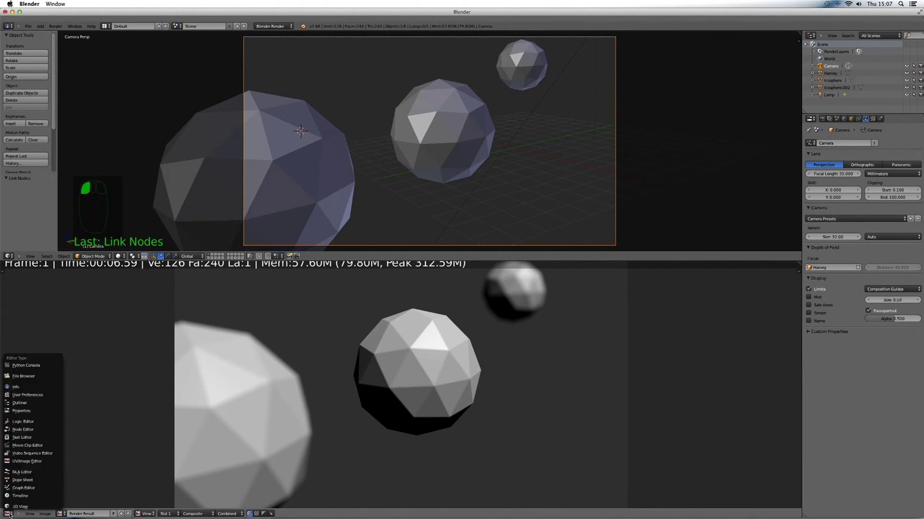
pyautogui.click(11, 432)
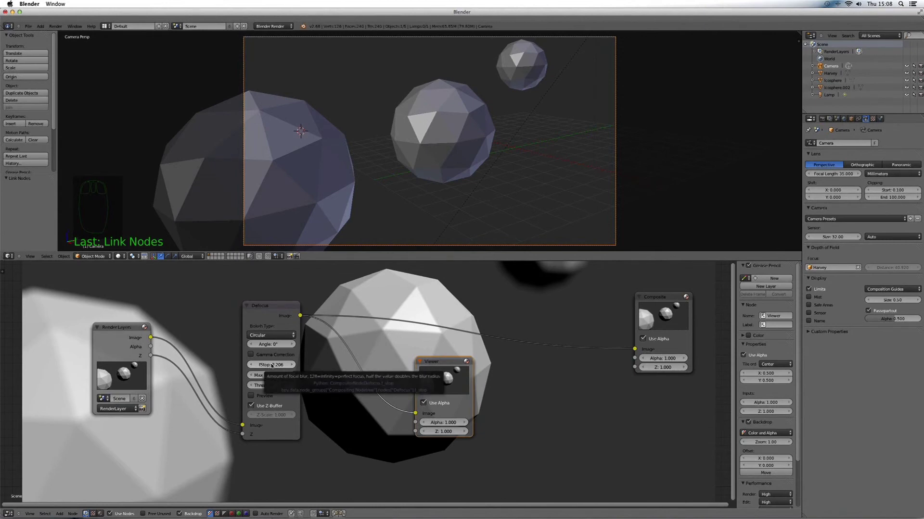
pyautogui.moveTo(272, 366); pyautogui.dragTo(240, 366)
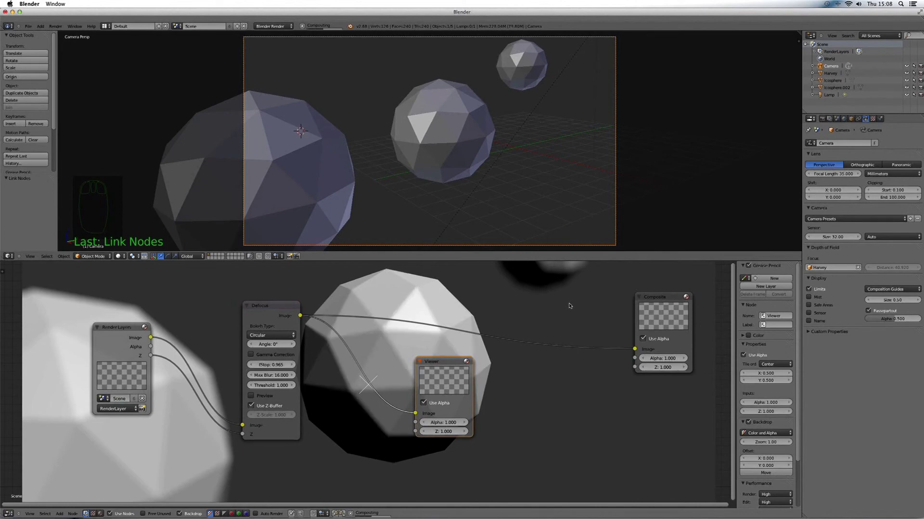
pyautogui.click(823, 119)
pyautogui.click(826, 151)
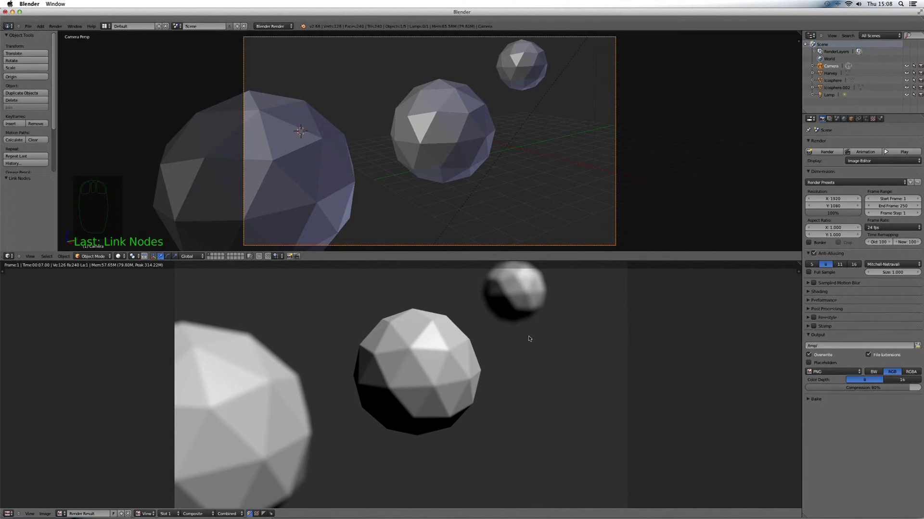
# View the spheres and camera from the side, select the middle sphere and show its object name in the viewport properties
pyautogui.press('KP_Decimal')
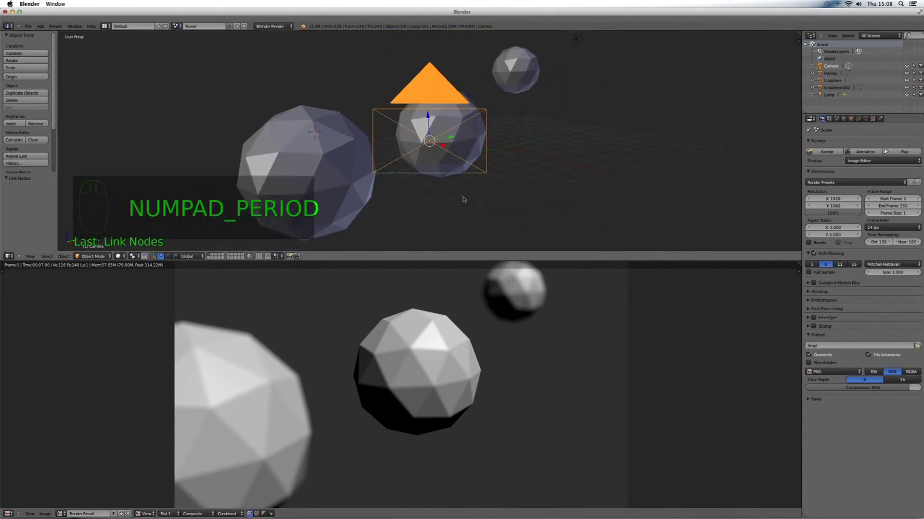
pyautogui.hscroll(5, 463, 200)
pyautogui.scroll(-5, 463, 199)
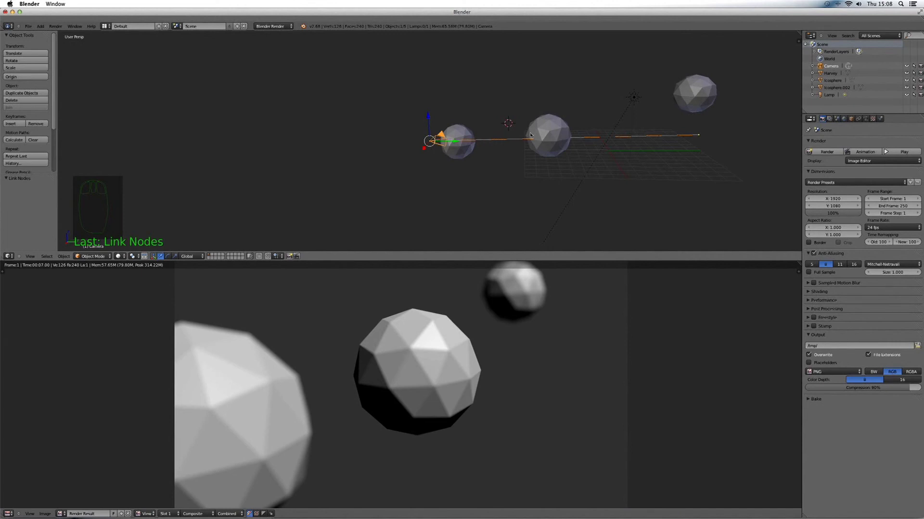
pyautogui.rightClick(556, 130)
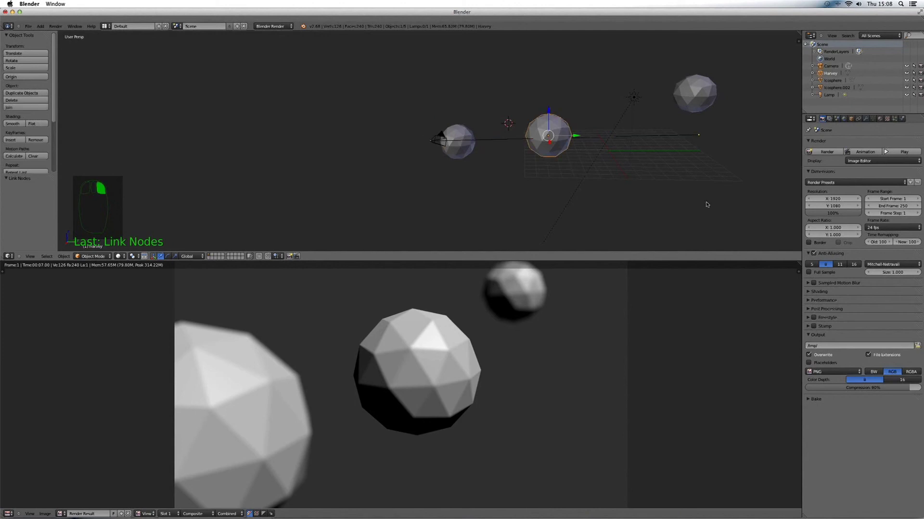
pyautogui.press('n')
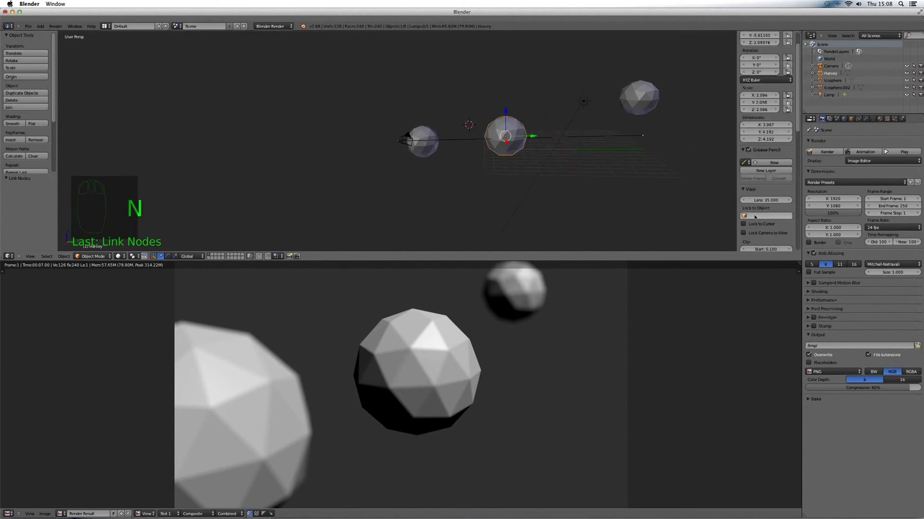
pyautogui.scroll(-5, 703, 204)
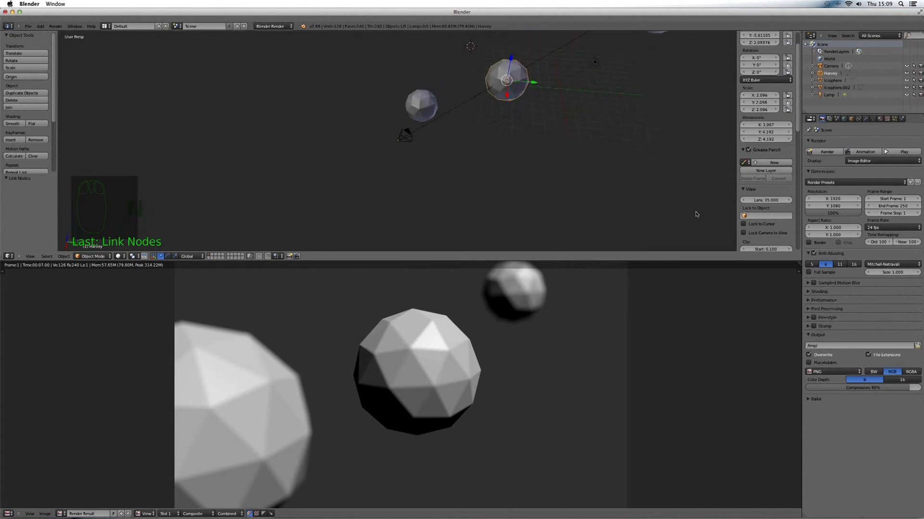
pyautogui.scroll(-1, 696, 215)
pyautogui.scroll(-10, 779, 211)
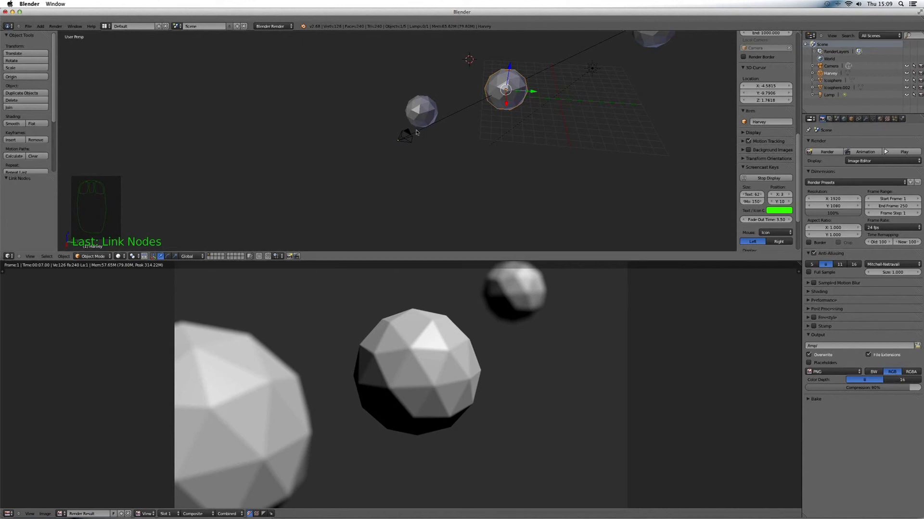
# Select the camera and choose Harvey as the focus object in its depth-of-field settings
pyautogui.rightClick(406, 135)
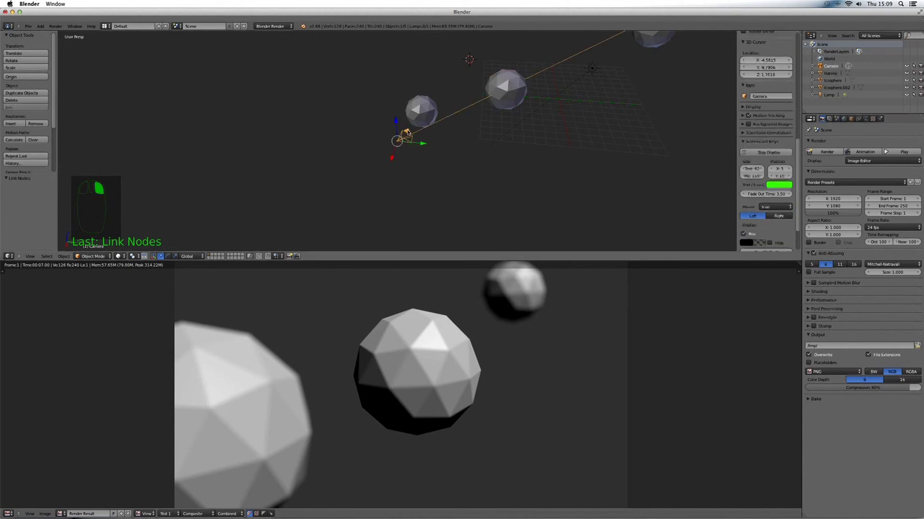
pyautogui.click(865, 118)
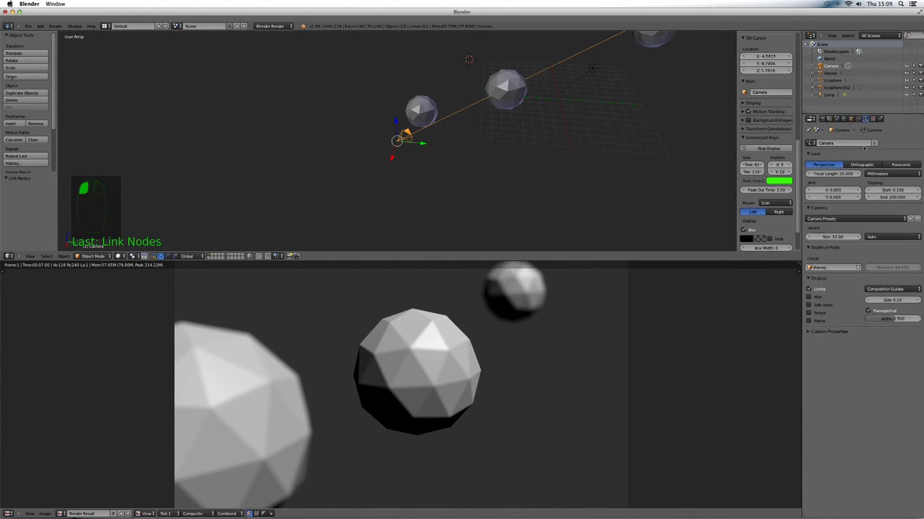
pyautogui.click(837, 268)
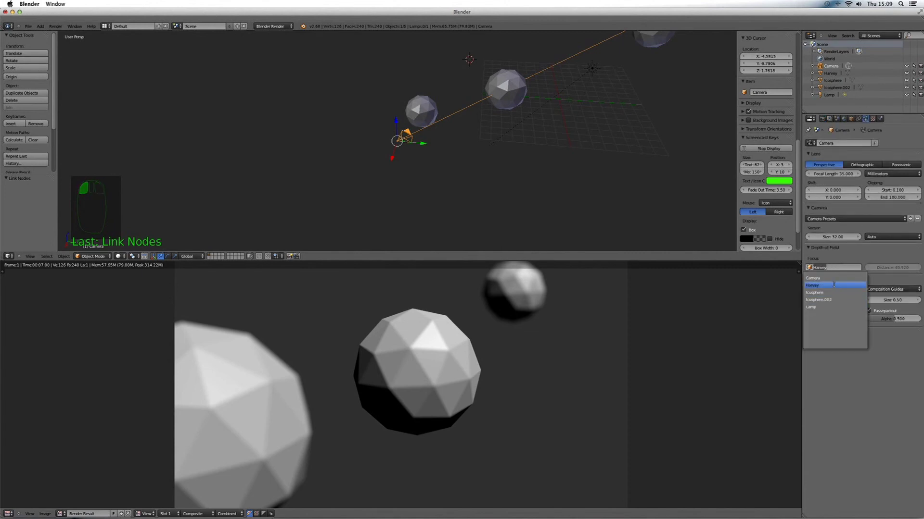
pyautogui.click(835, 285)
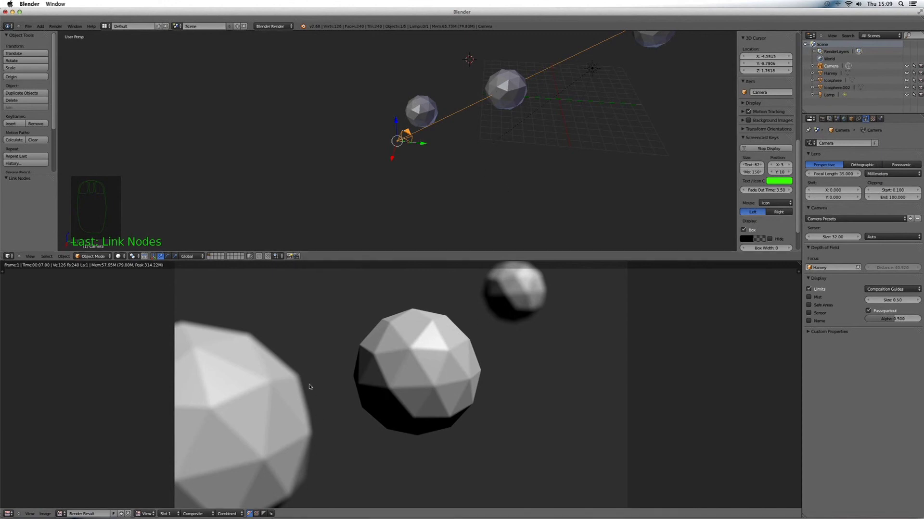
# Return to the Node Editor, disconnect the Viewer node from the Defocus image output and start adding another node
pyautogui.click(8, 514)
pyautogui.click(23, 429)
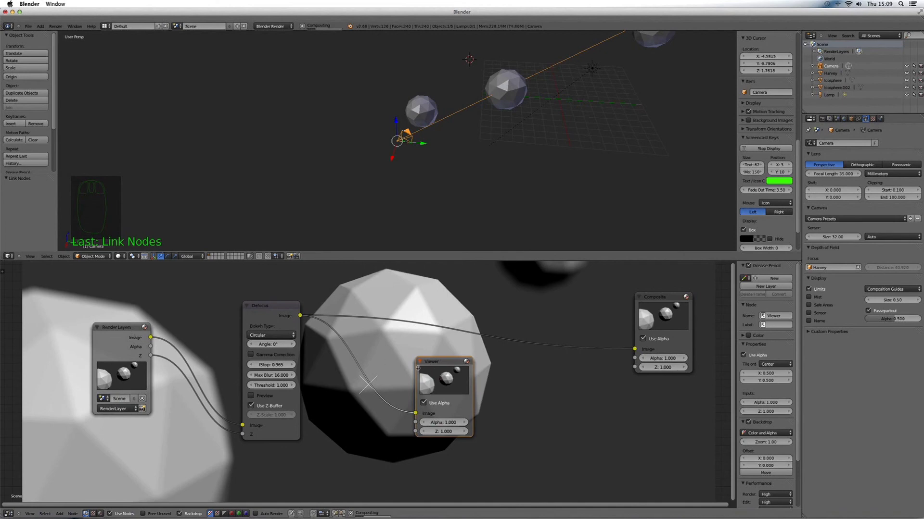
pyautogui.moveTo(421, 413); pyautogui.dragTo(306, 365)
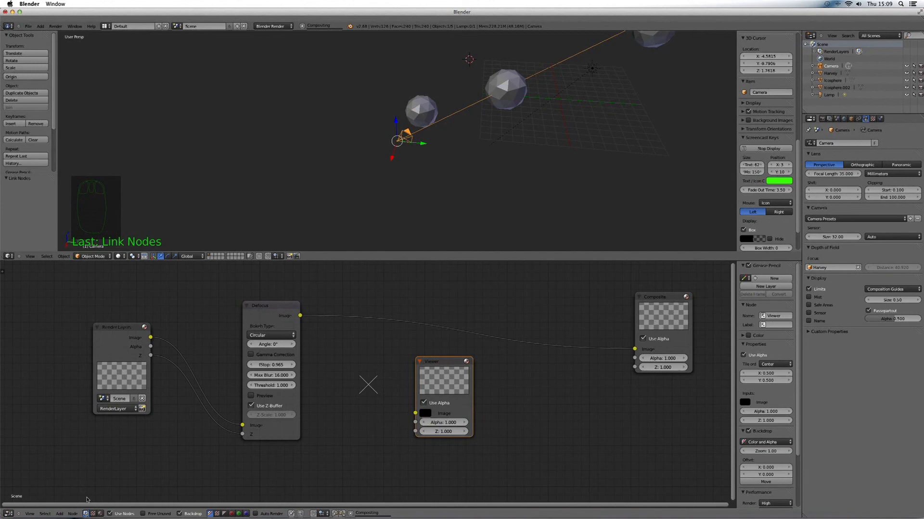
pyautogui.click(59, 514)
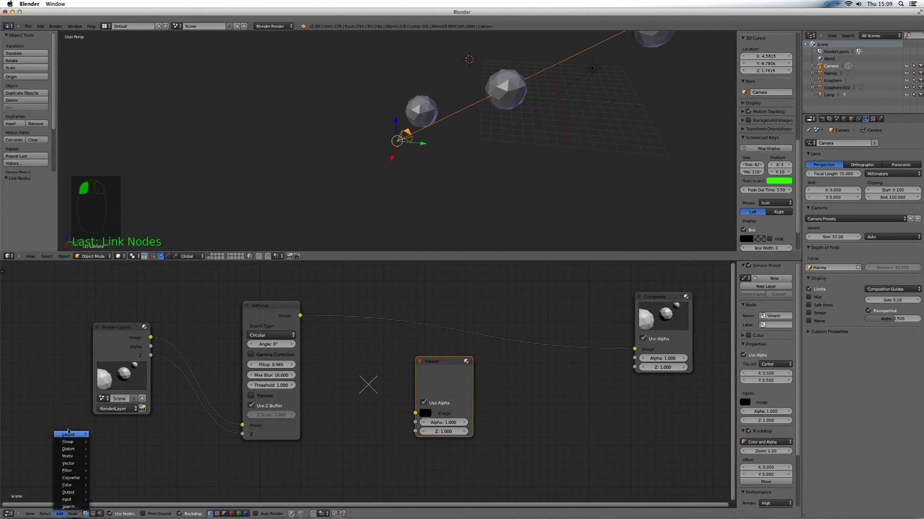